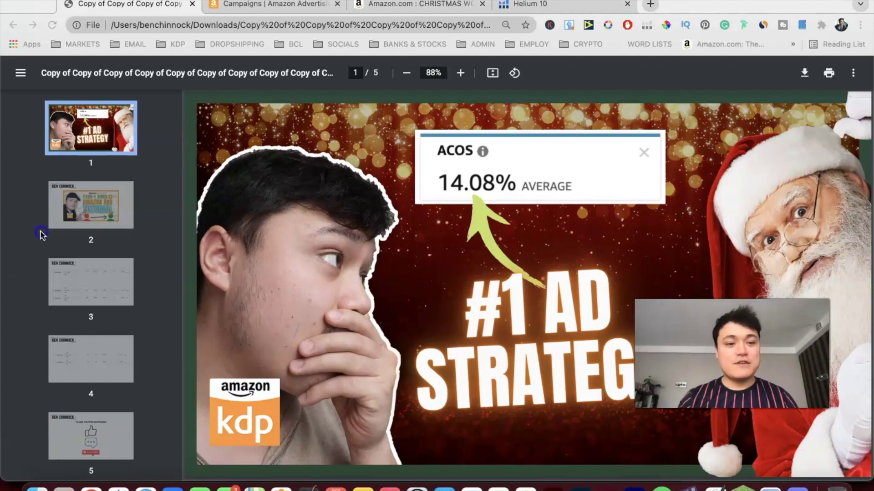
Look through pages 2, 3 and 4 of the presentation PDF to examine the example campaign results
left_click(83, 227)
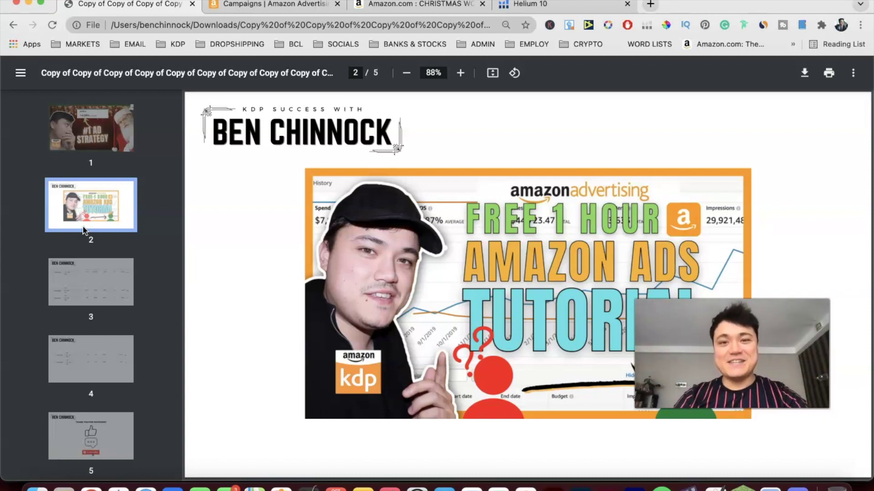
left_click(38, 373)
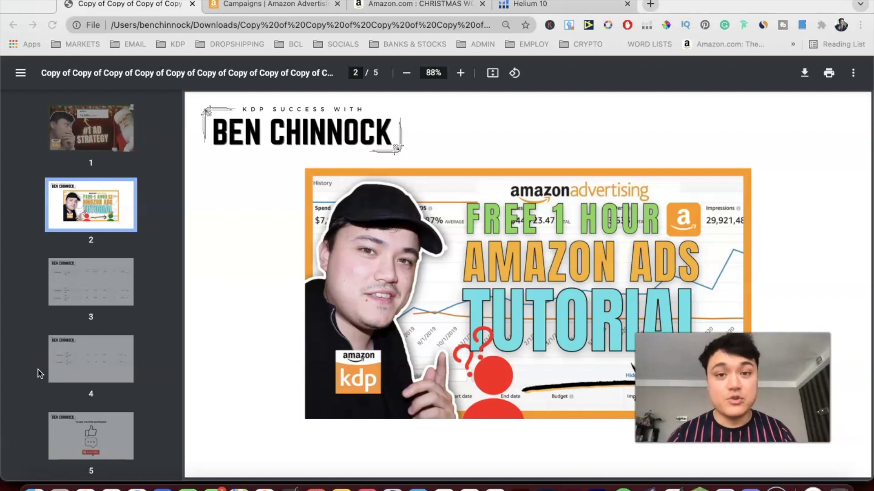
left_click(91, 280)
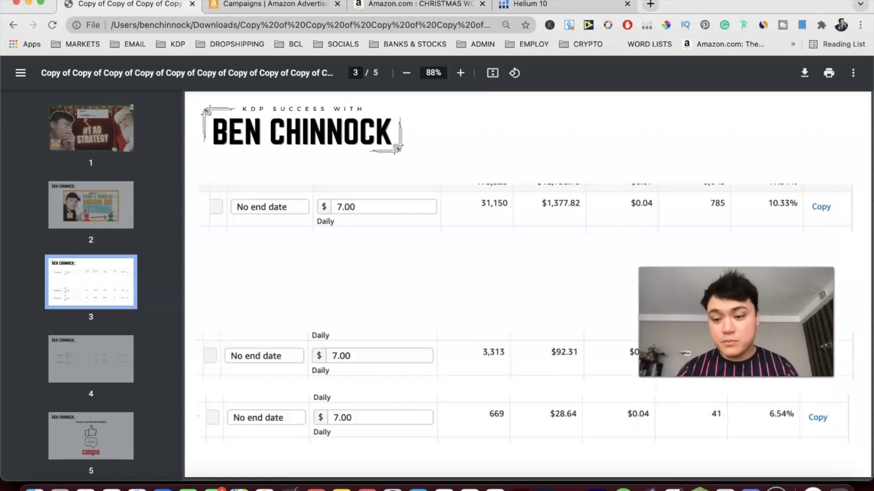
left_click(770, 358)
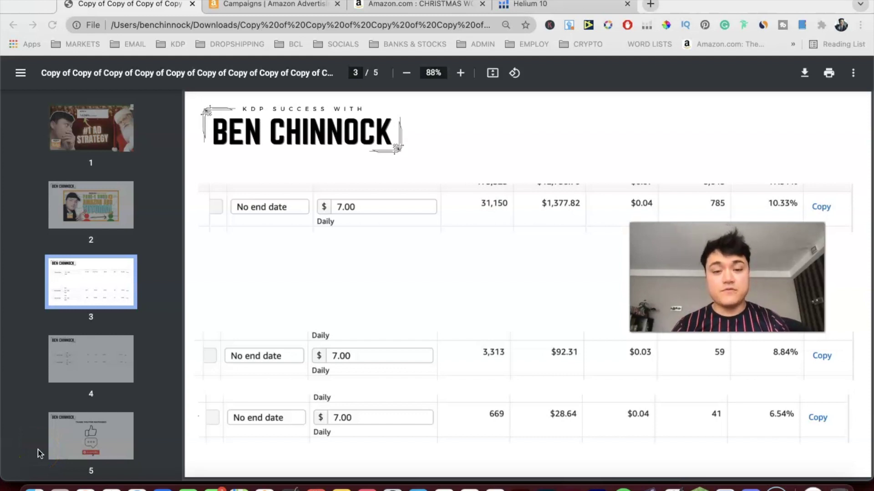
left_click(380, 312)
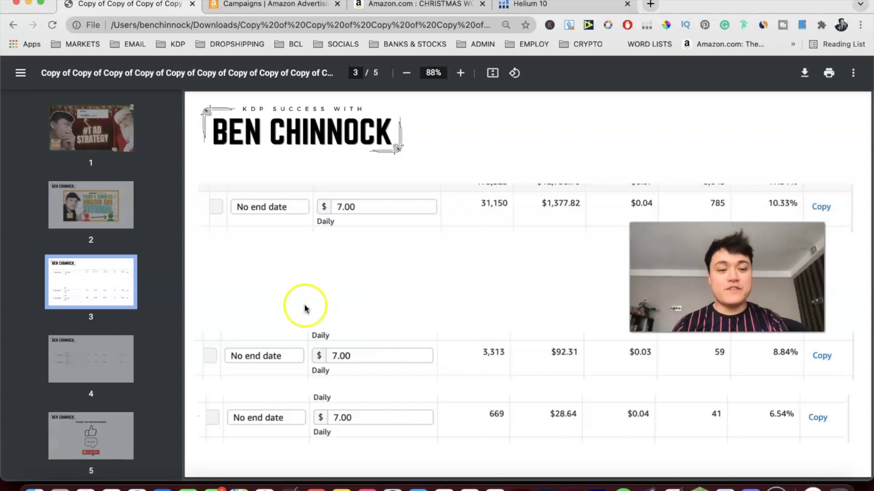
left_click(98, 353)
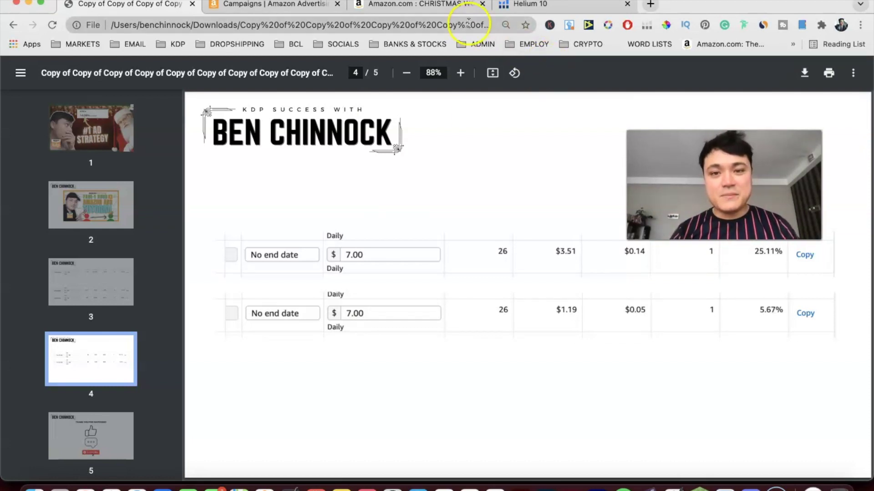
Switch to the Amazon results for CHRISTMAS WORDSEARCH and examine the competing books with their sales ranks and prices
left_click(457, 7)
scroll(530, 312, "down", 1)
scroll(531, 312, "up", 1)
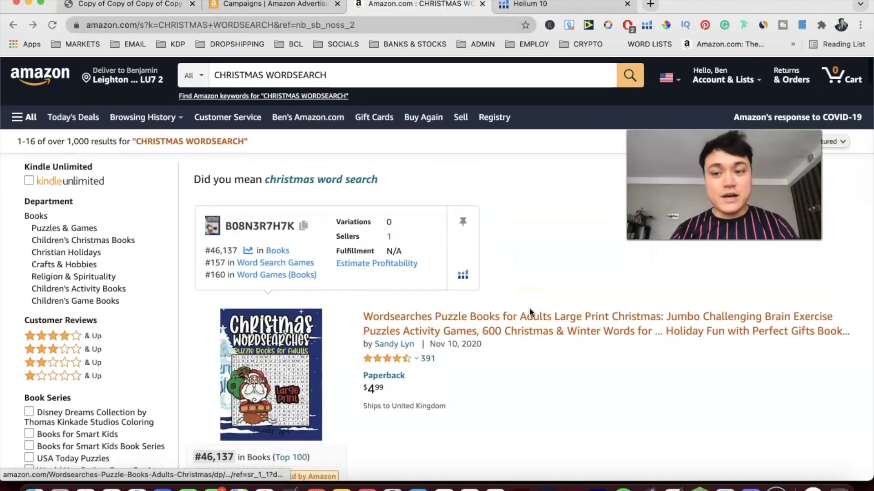
scroll(531, 312, "down", 3)
scroll(529, 308, "down", 5)
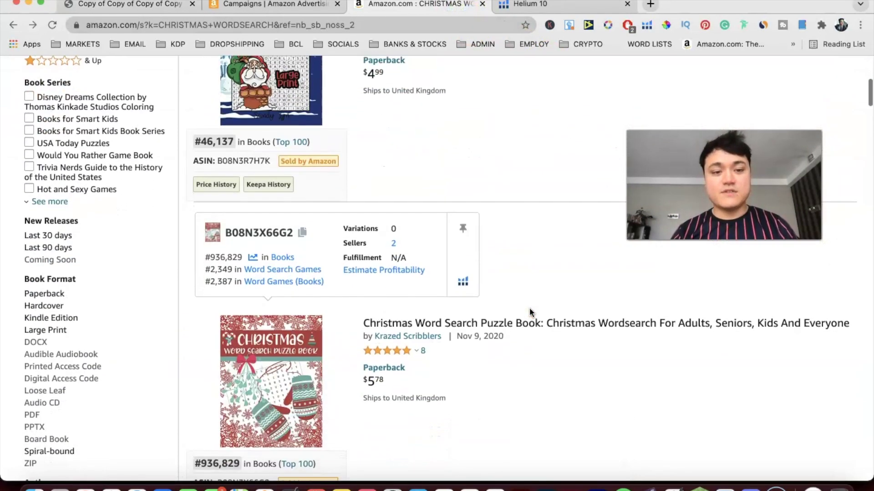
scroll(529, 308, "up", 2)
scroll(448, 261, "down", 1)
scroll(487, 279, "down", 15)
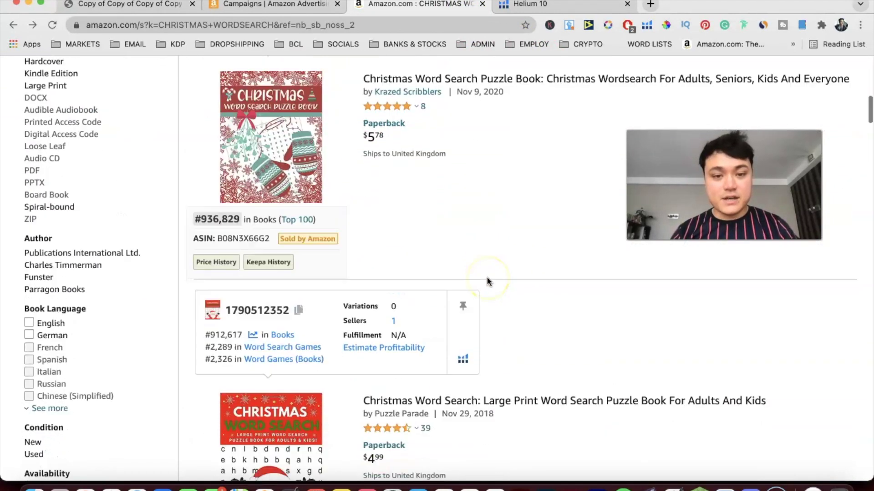
scroll(487, 278, "down", 14)
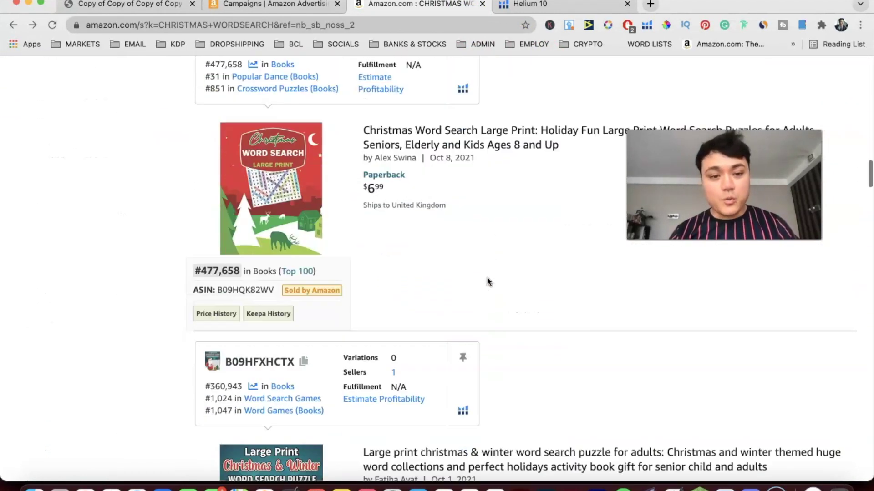
scroll(488, 280, "up", 8)
scroll(488, 282, "up", 20)
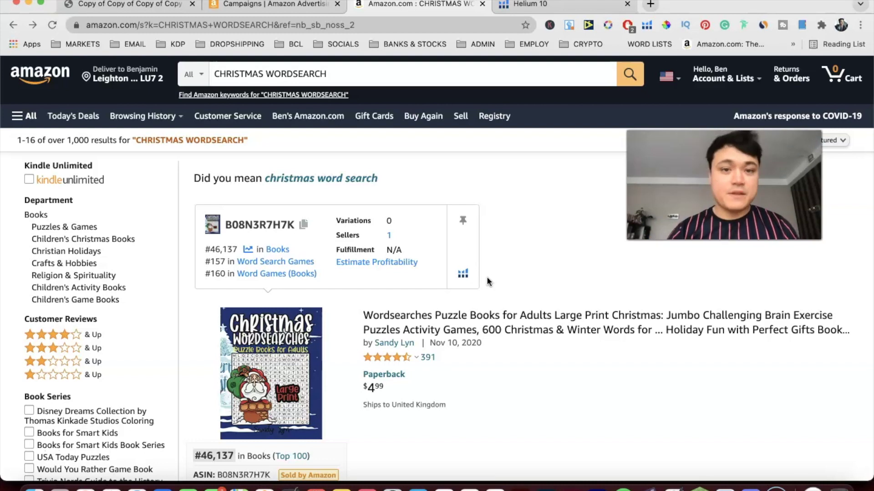
Switch to Amazon Ads and start creating a new Sponsored Products campaign
left_click(305, 5)
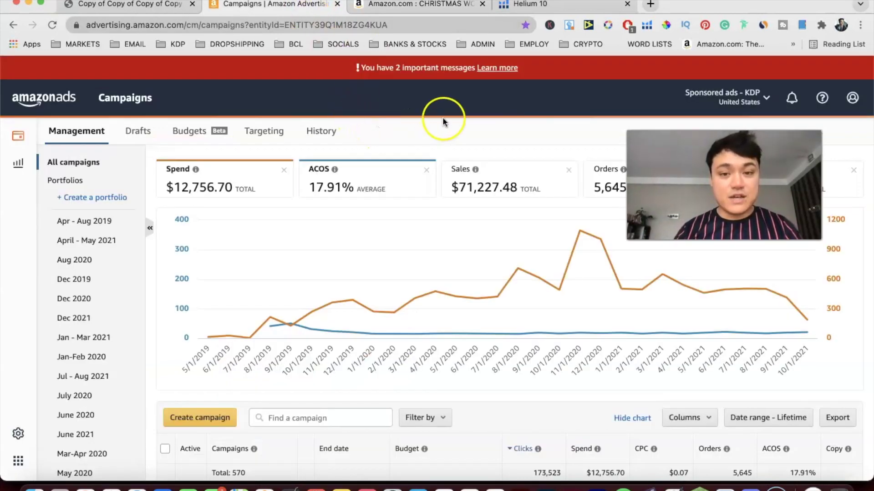
left_click(493, 73)
left_click(494, 71)
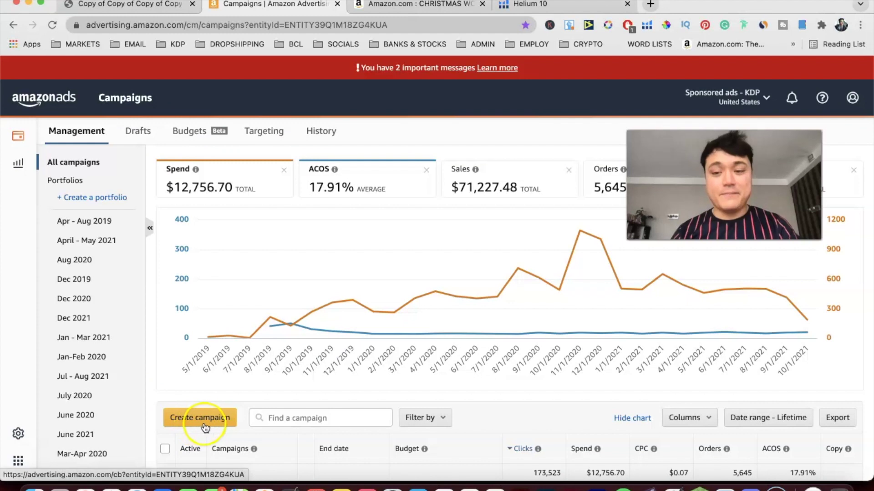
left_click(221, 416)
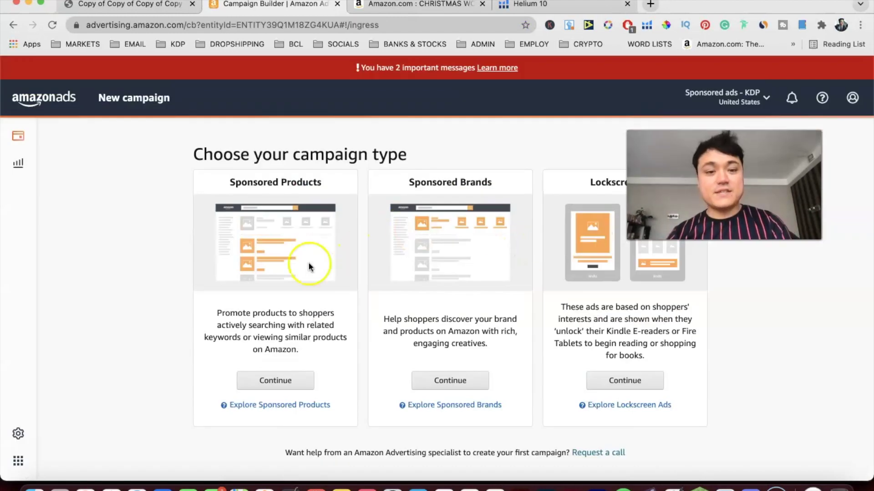
left_click(276, 381)
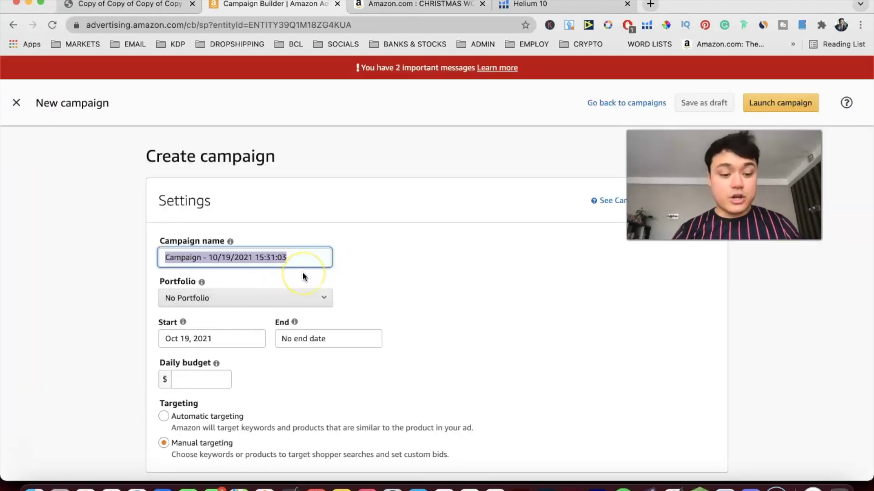
Name the campaign christmaswordsearchMANUALKEYWORDL
type("christma")
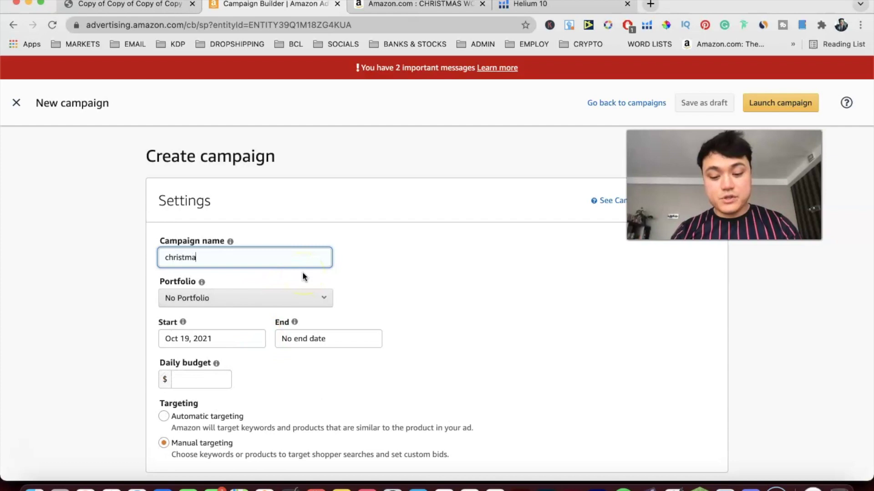
type("swordsearch")
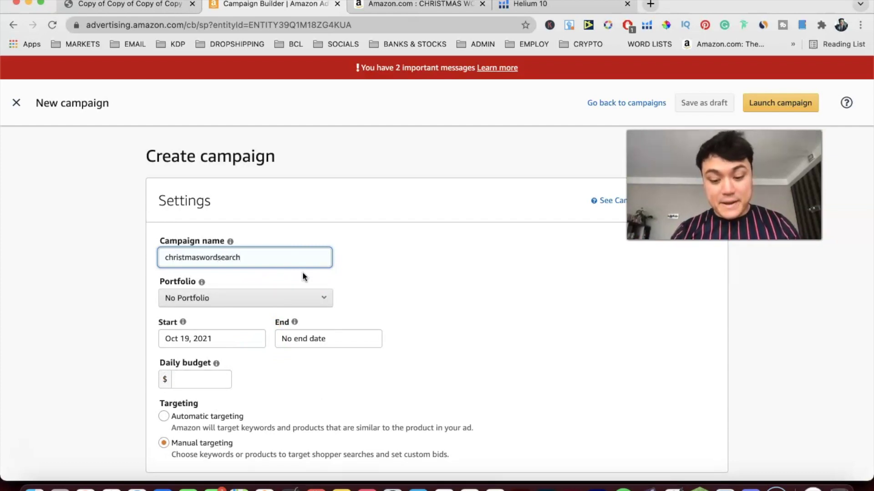
type("MANUALKE")
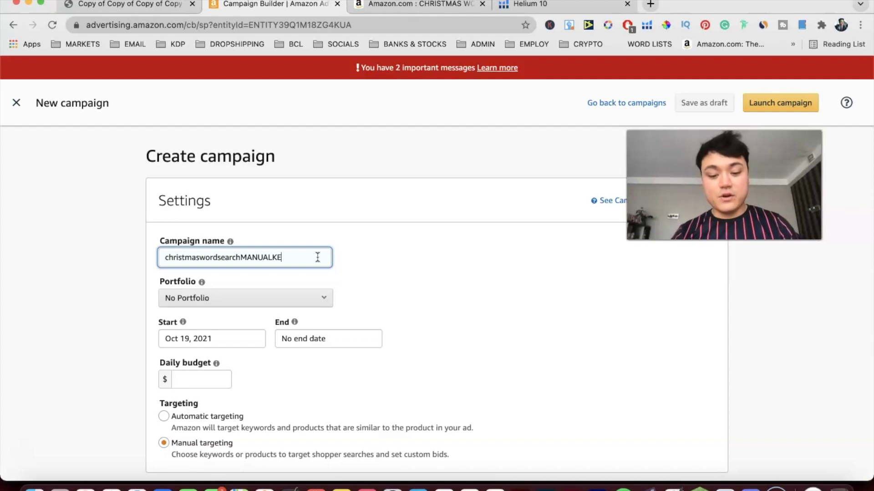
type("YWORDL")
Set the campaign's daily budget to $5
scroll(471, 237, "down", 2)
left_click(215, 273)
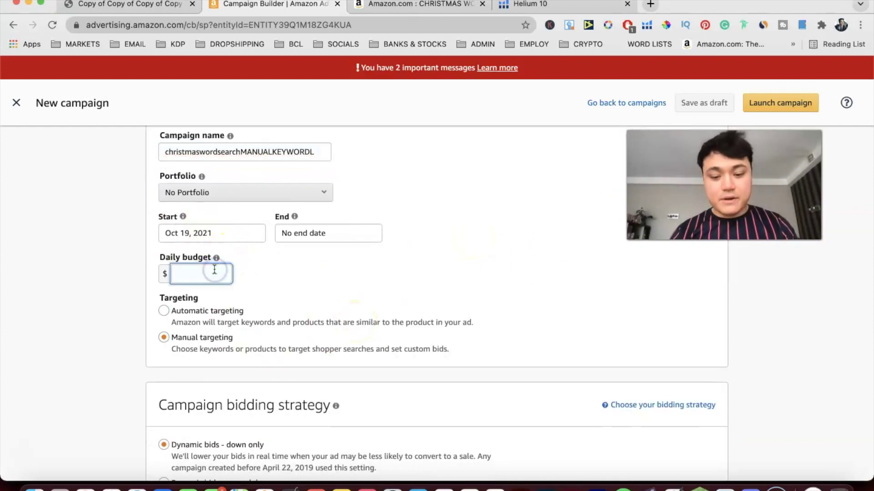
type("5")
Check the targeting and bidding strategy settings and set the ad format to Standard ad
scroll(284, 289, "down", 1)
scroll(284, 289, "down", 2)
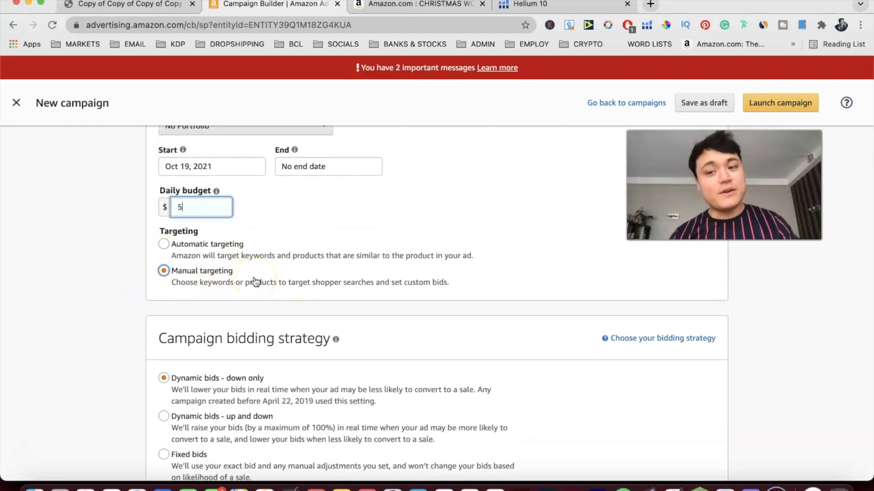
scroll(445, 382, "down", 7)
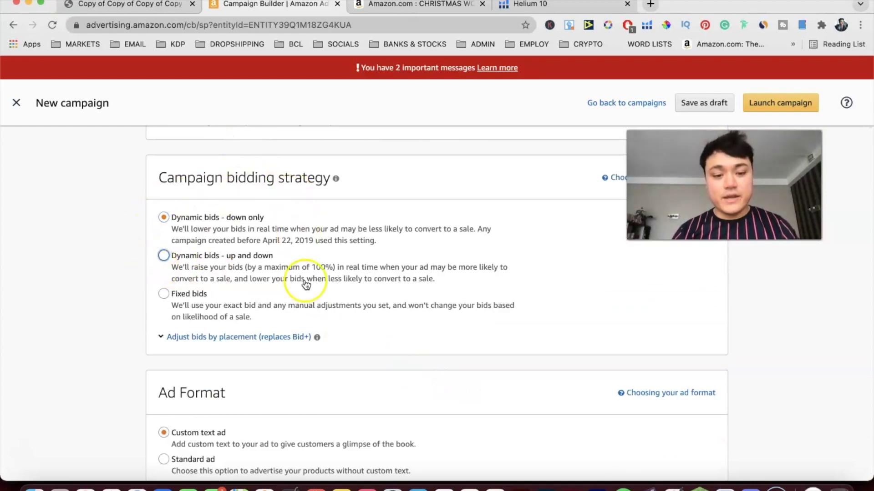
scroll(304, 283, "down", 5)
scroll(292, 255, "up", 6)
scroll(214, 273, "down", 9)
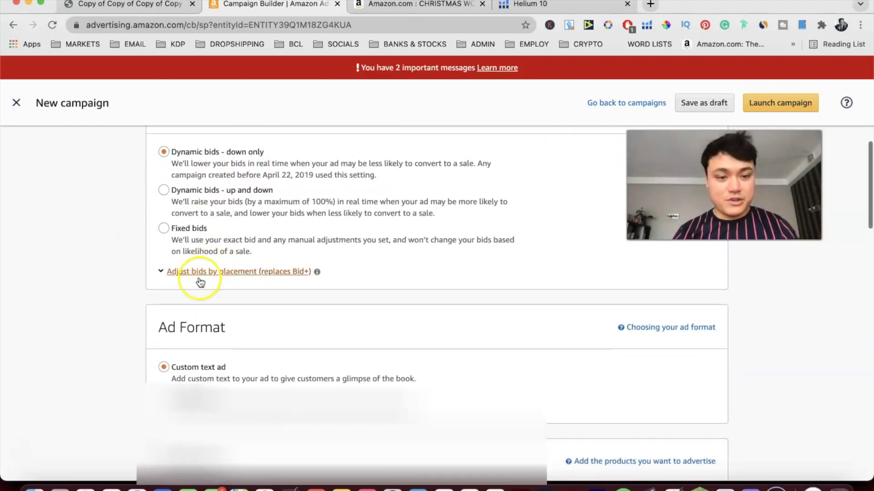
left_click(160, 269)
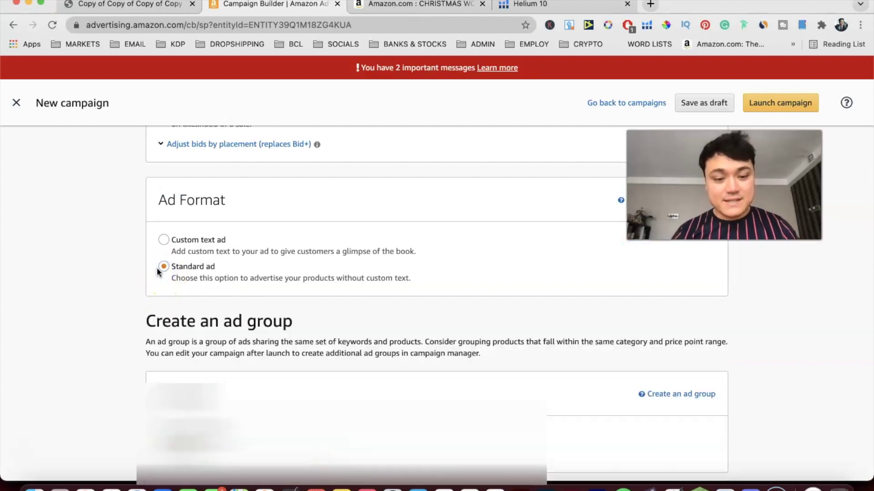
Search the ad group's products for CHRISTMAS WORD SEARCH and add the matching book to the campaign
scroll(156, 268, "down", 6)
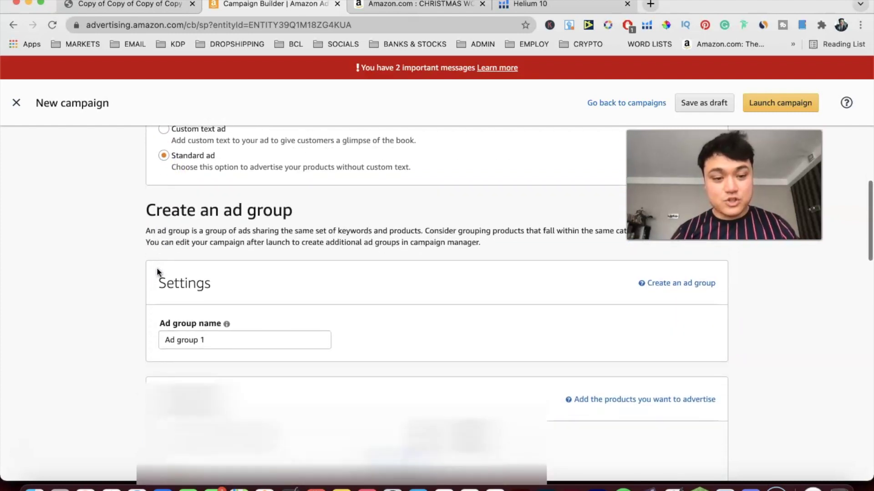
scroll(278, 307, "down", 8)
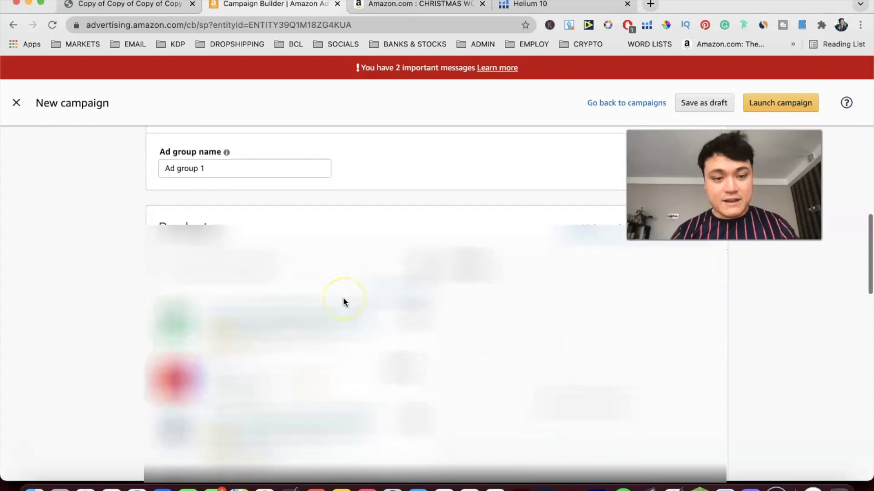
left_click(242, 221)
type("CHRISTMAS")
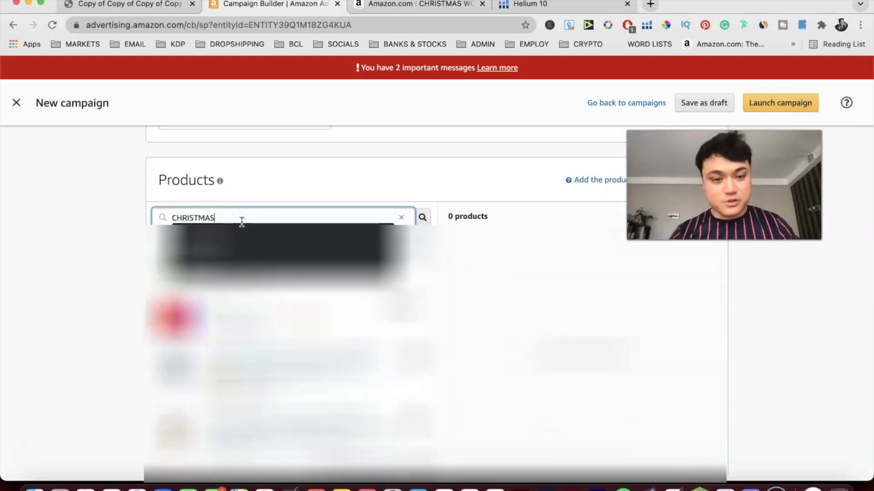
type(" WORDSEARCH")
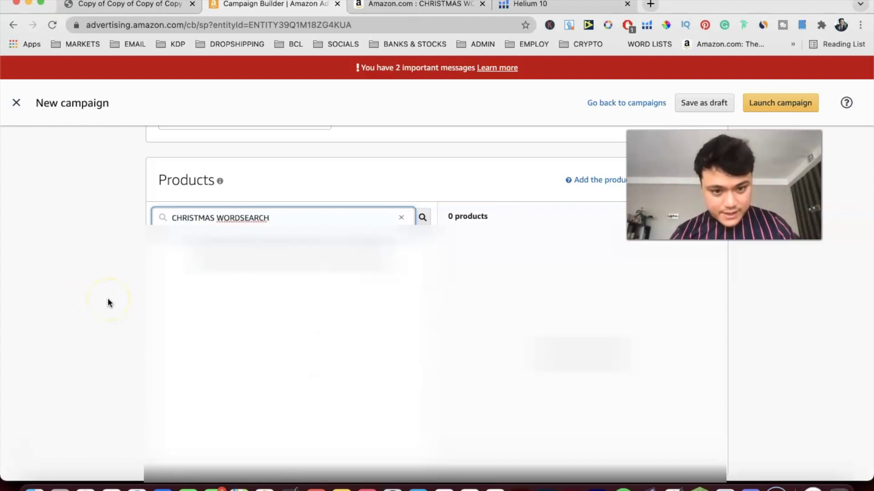
left_click(240, 216)
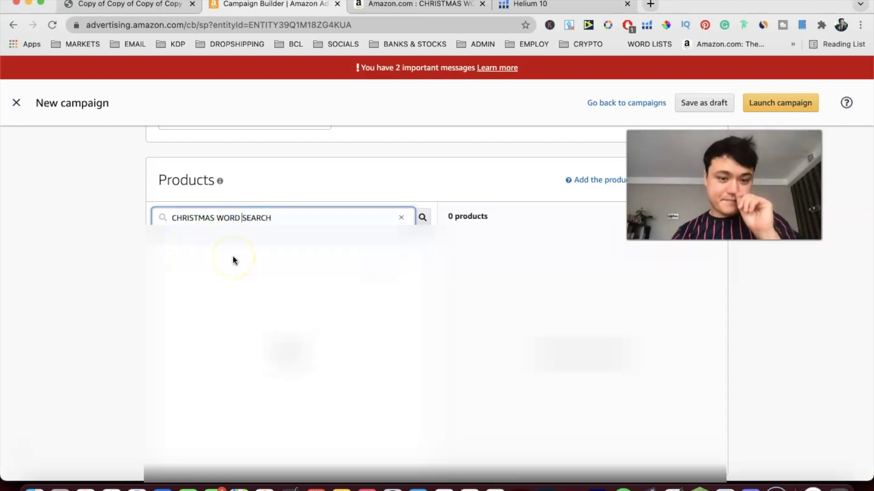
left_click(405, 265)
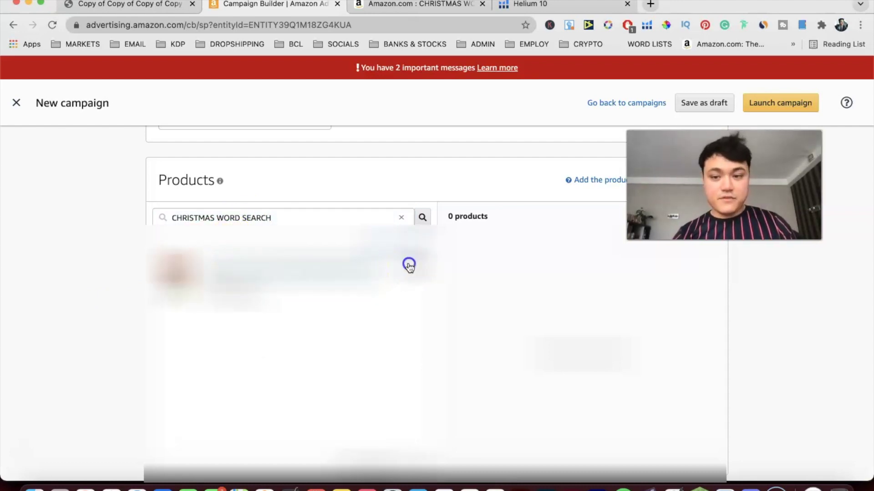
Select Keyword targeting as the ad group's targeting type
scroll(283, 237, "down", 3)
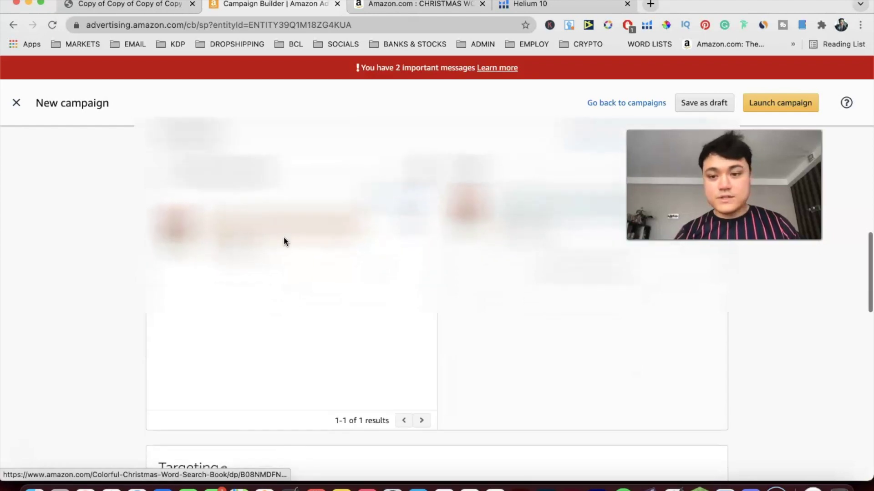
scroll(283, 237, "down", 2)
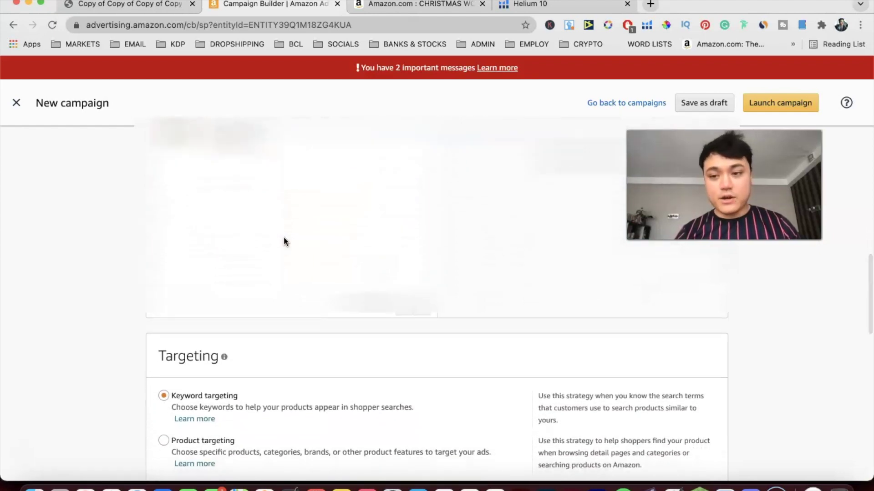
scroll(285, 227, "down", 2)
scroll(285, 227, "down", 1)
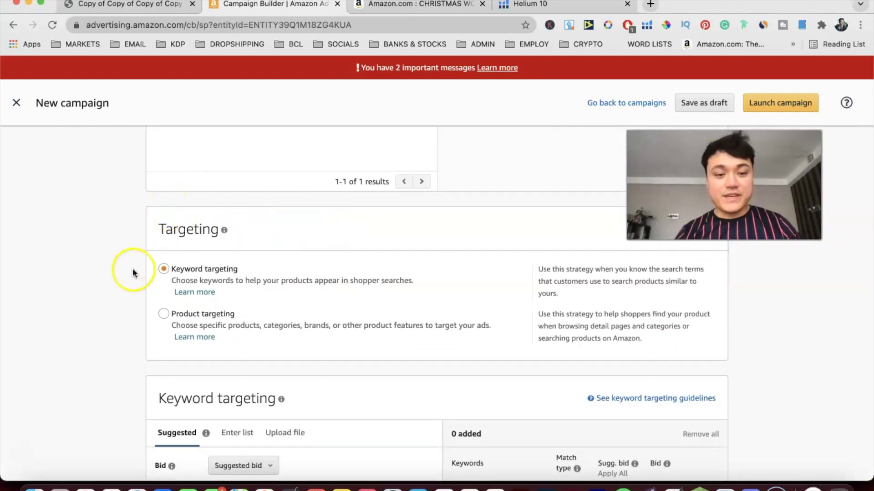
left_click(221, 267)
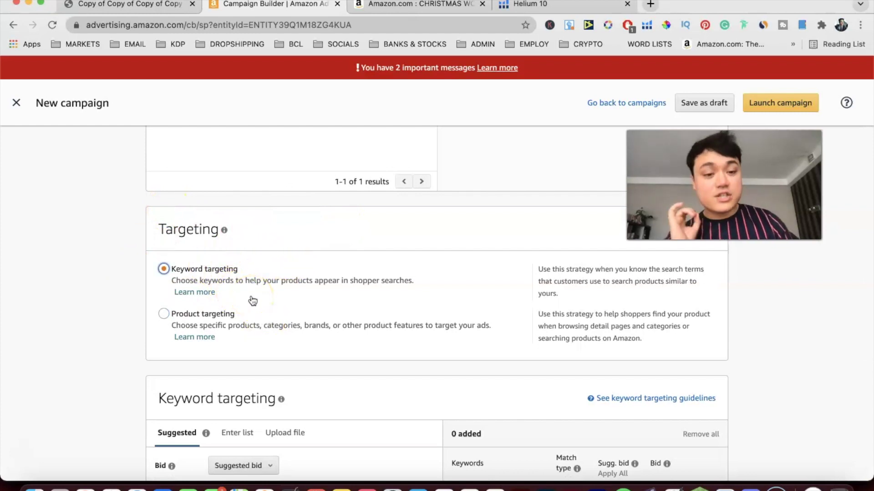
Switch the keyword targeting to a manually entered list with Custom bid as the bid type
scroll(466, 340, "down", 5)
left_click(465, 341)
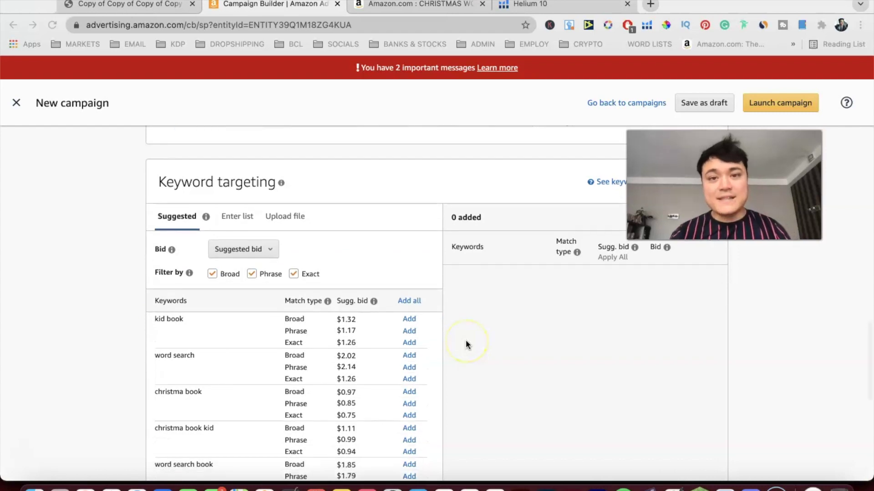
left_click(240, 213)
left_click(272, 209)
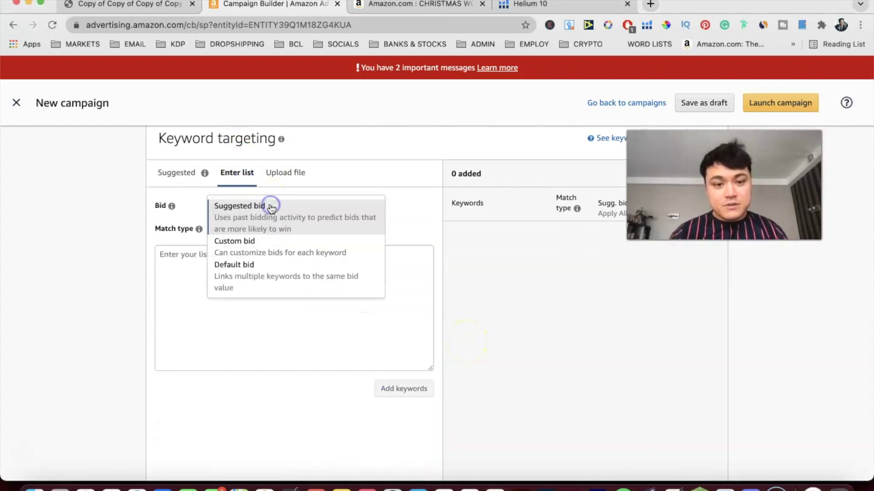
left_click(358, 250)
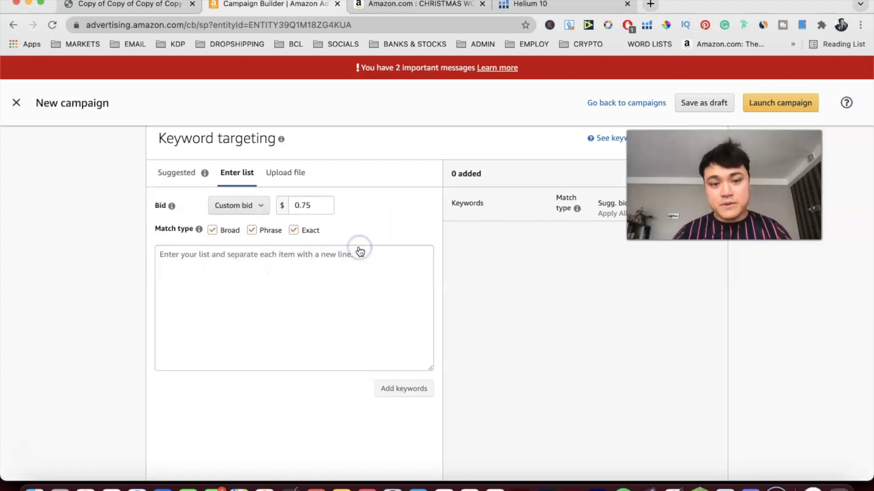
Try custom keyword bids of $0.05 and $0.04
left_click(328, 203)
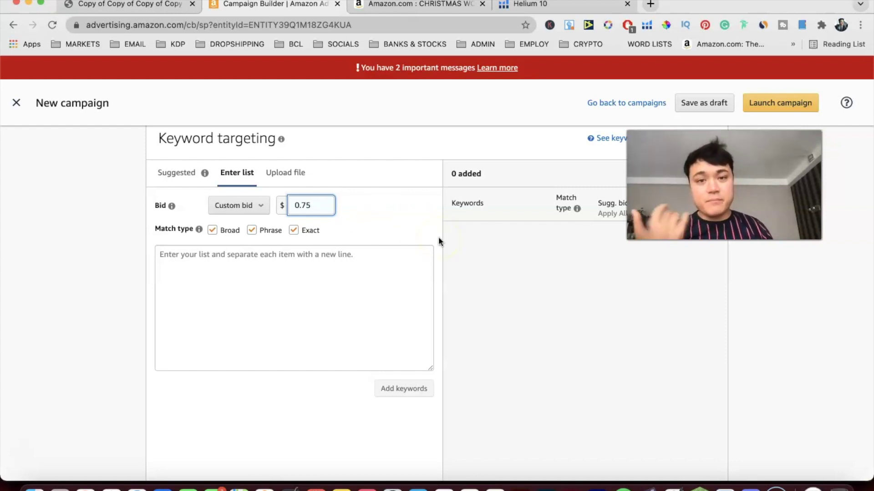
key("BackSpace")
key("BackSpace")
type("0")
key("BackSpace")
type("75")
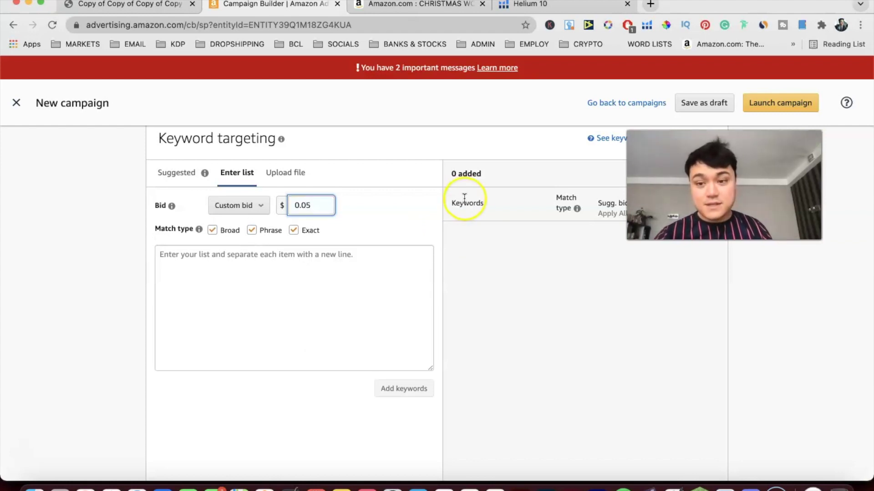
left_click(315, 196)
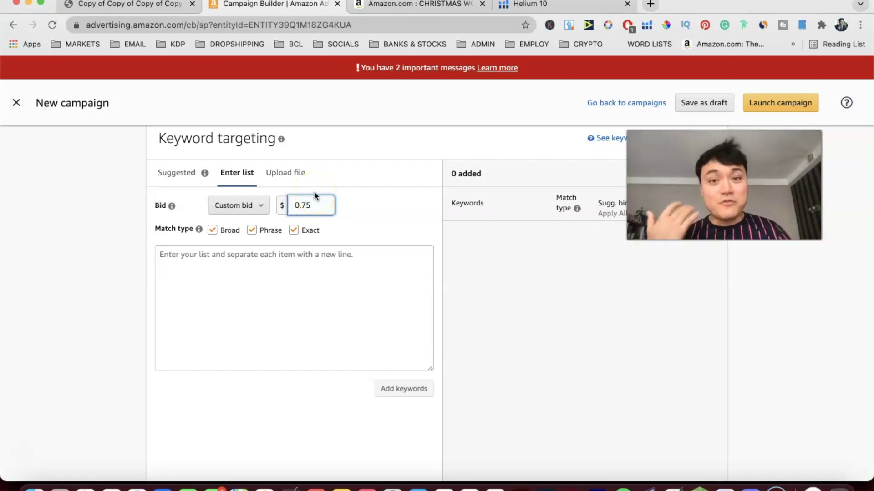
key("BackSpace")
key("BackSpace")
type("04")
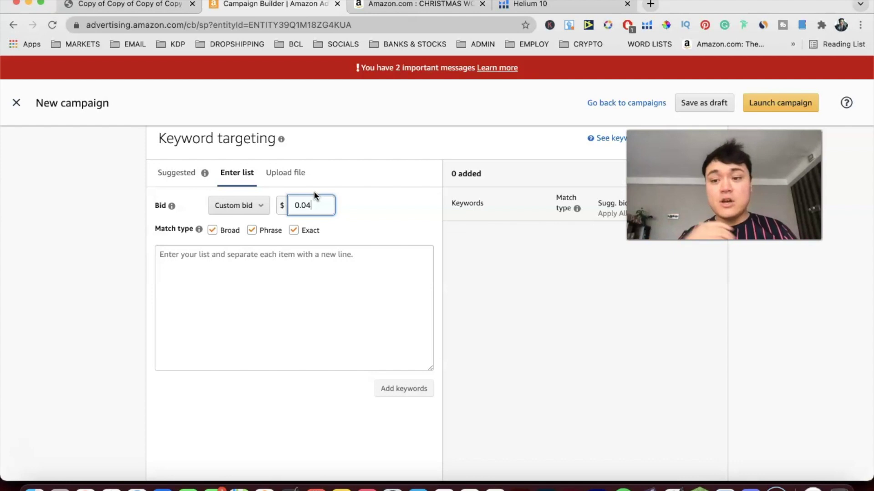
Set the custom keyword bid to $0.10
left_click(314, 193)
double_click(319, 202)
left_click(323, 209)
key("BackSpace")
key("BackSpace")
type("15")
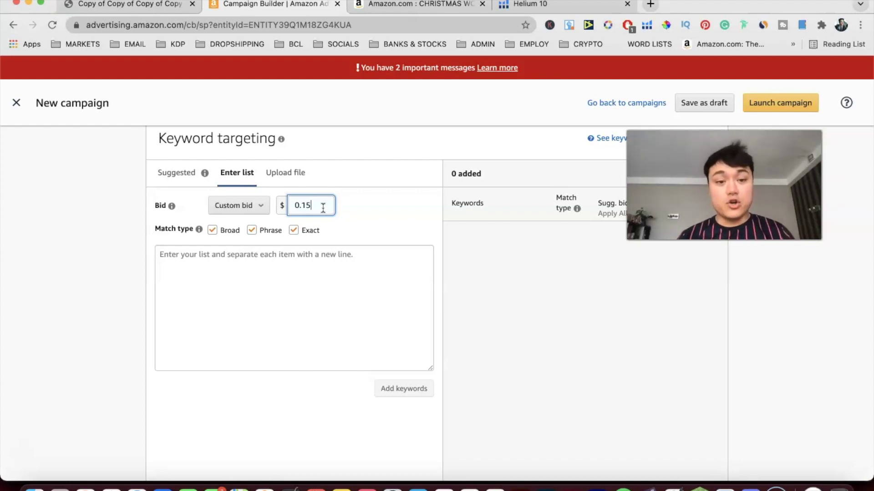
key("BackSpace")
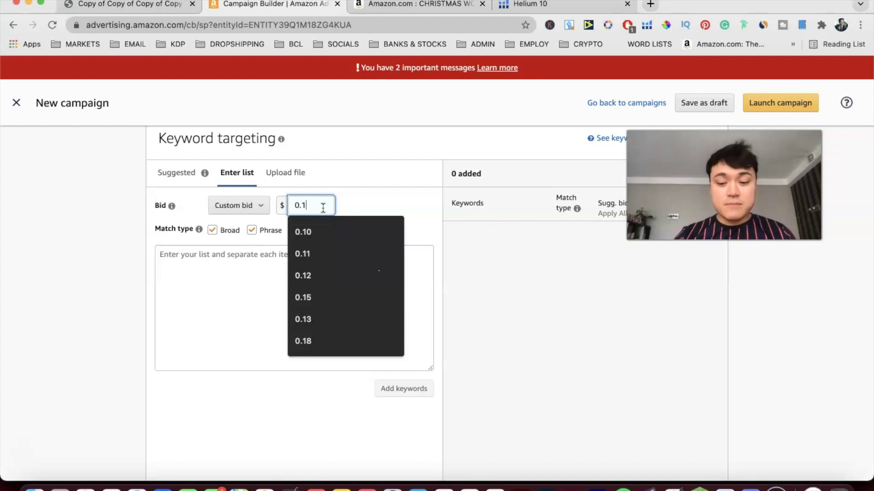
type("0")
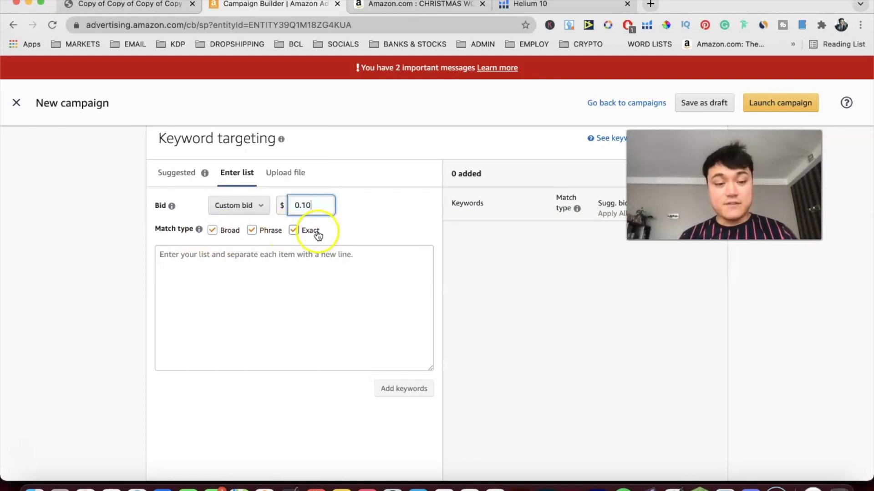
Read the explanation of the Broad, Phrase and Exact match types for the keyword list
mouse_move(201, 230)
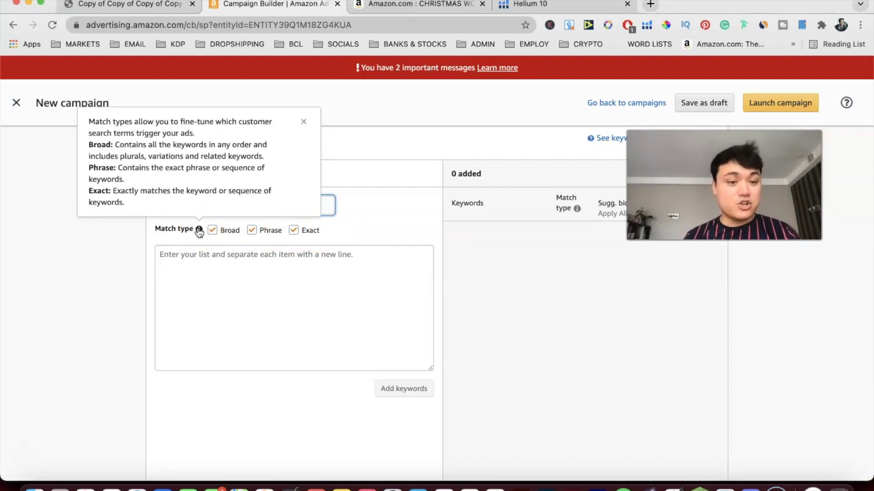
left_click(224, 259)
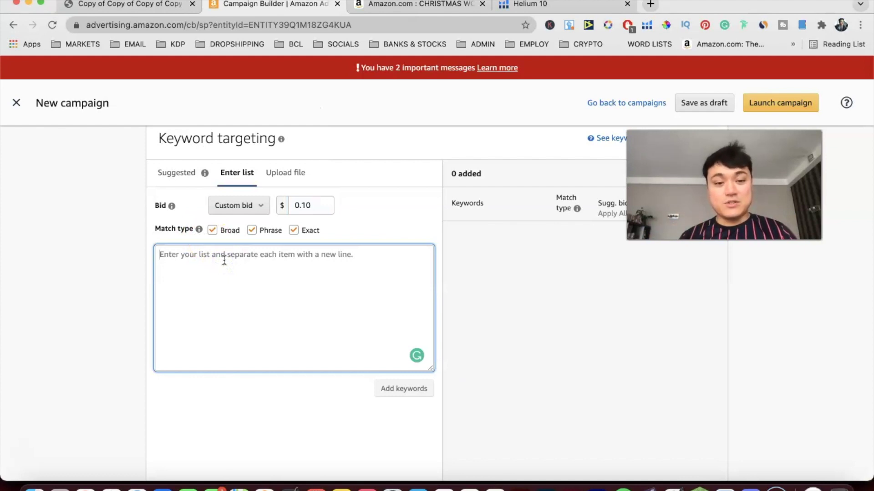
left_click(263, 314)
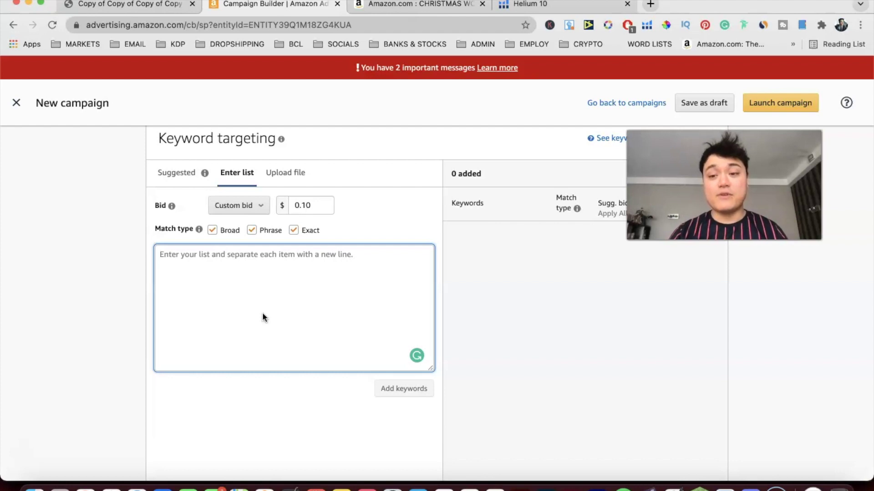
left_click(313, 441)
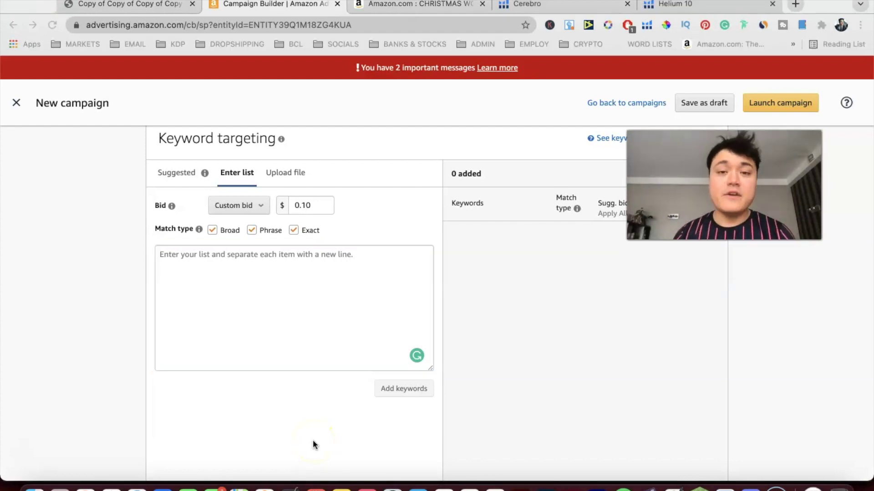
left_click(568, 296)
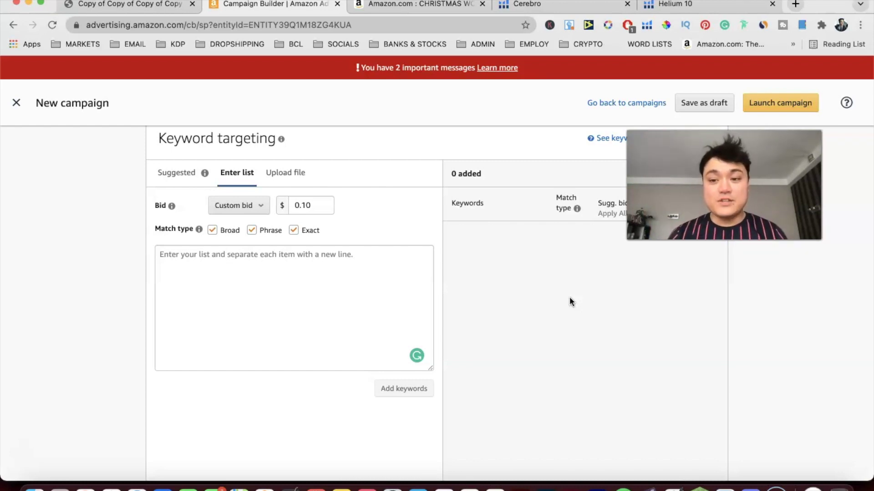
left_click(423, 4)
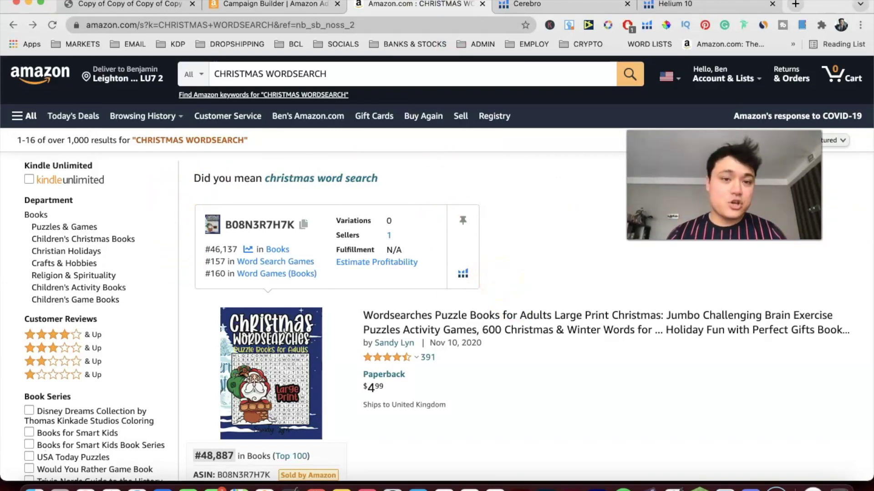
left_click(296, 5)
scroll(298, 241, "down", 1)
left_click(299, 240)
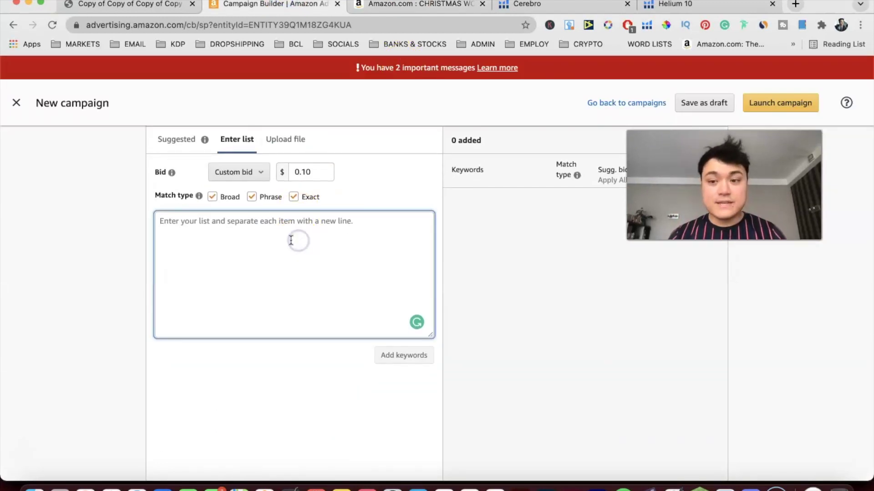
Switch to the Amazon search results for CHRISTMAS WORDSEARCH and examine the first listed book and its sales rank
left_click(397, 5)
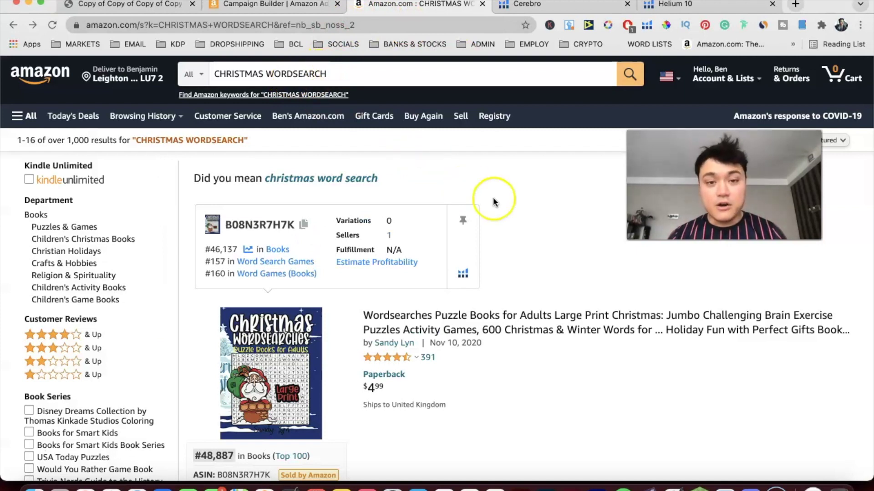
left_click_drag(216, 73, 262, 69)
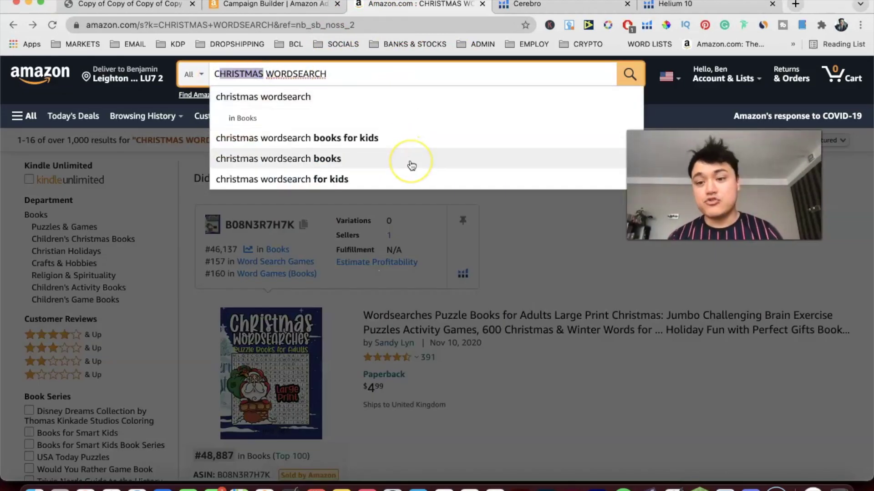
left_click(546, 256)
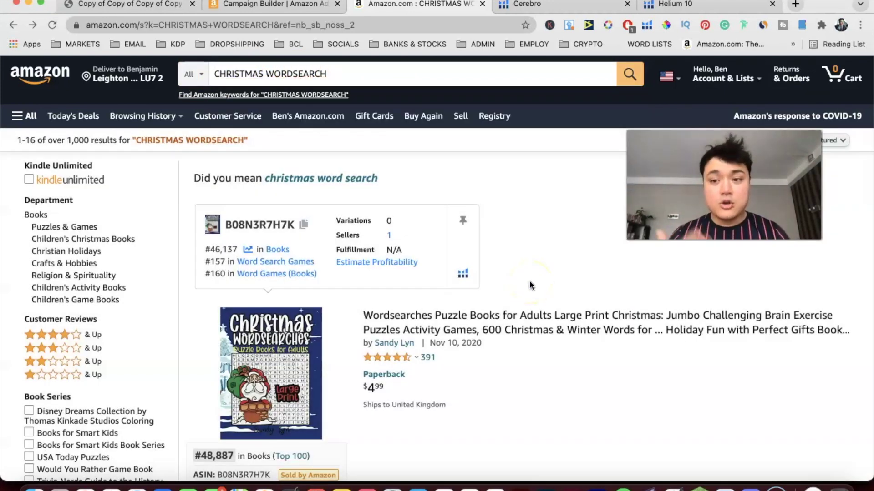
scroll(526, 269, "down", 3)
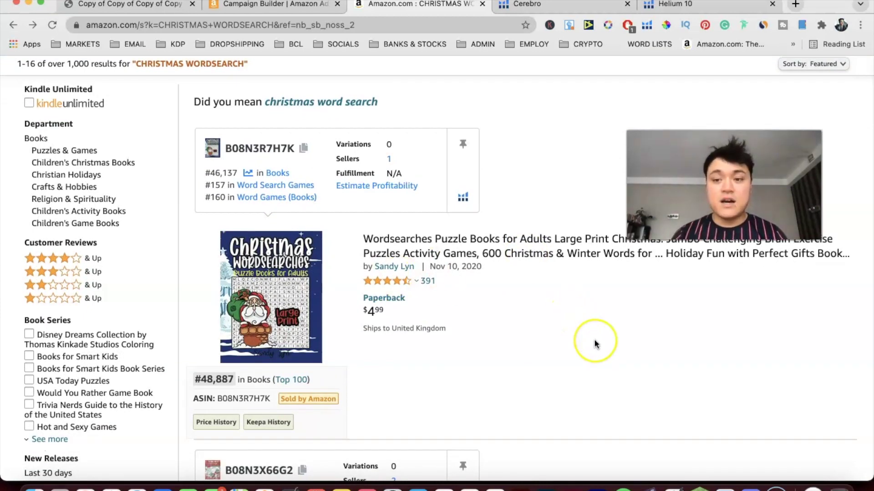
scroll(595, 342, "down", 5)
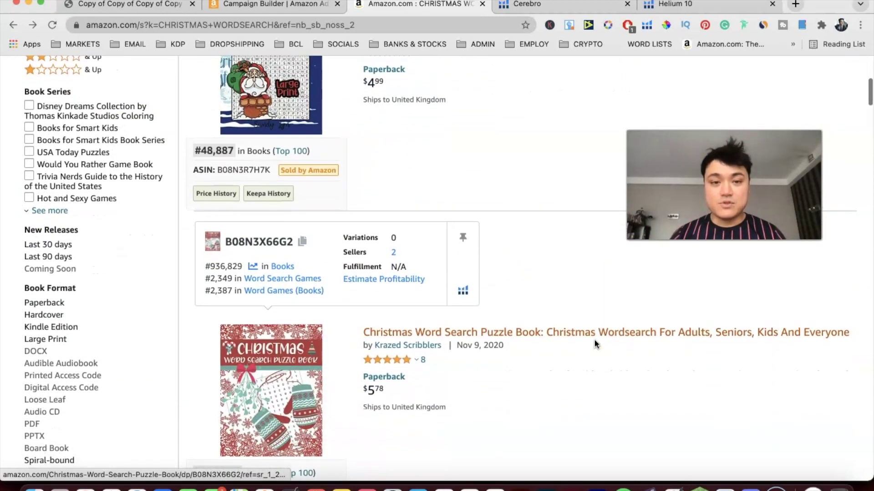
scroll(594, 340, "up", 5)
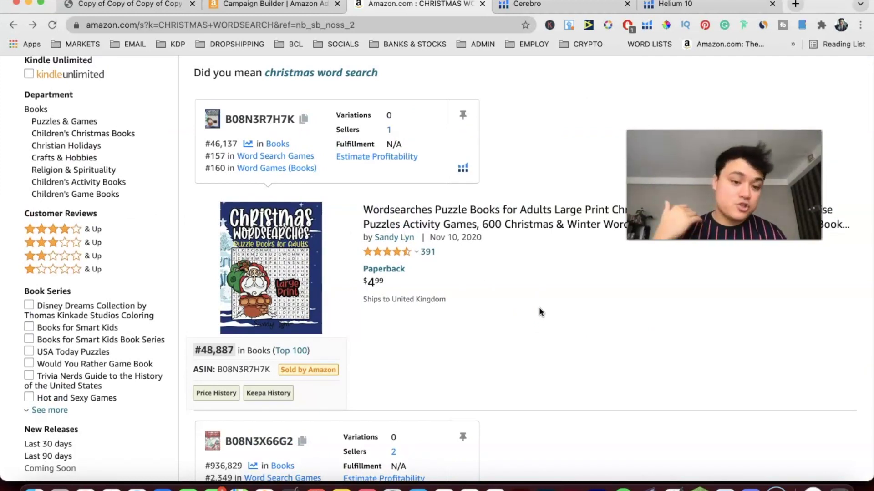
mouse_move(241, 235)
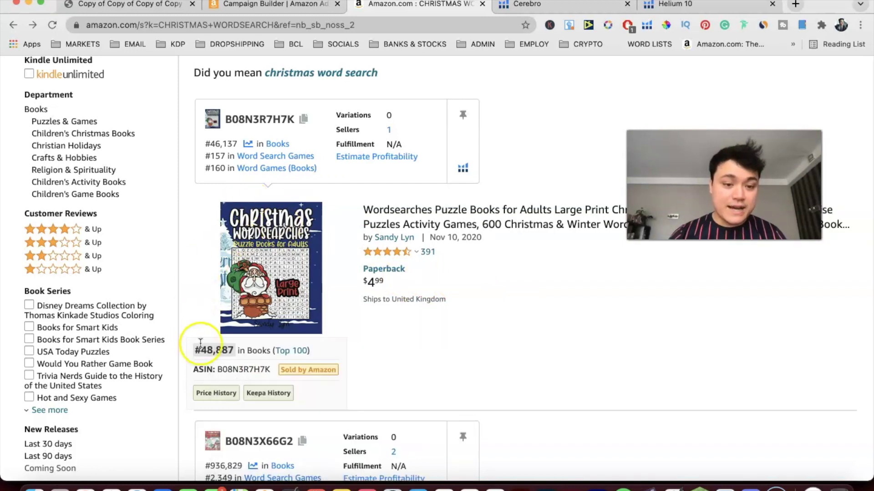
Look further through the Amazon results for a well-selling competing Christmas word search book, checking its sales rank and publication date
scroll(195, 337, "down", 3)
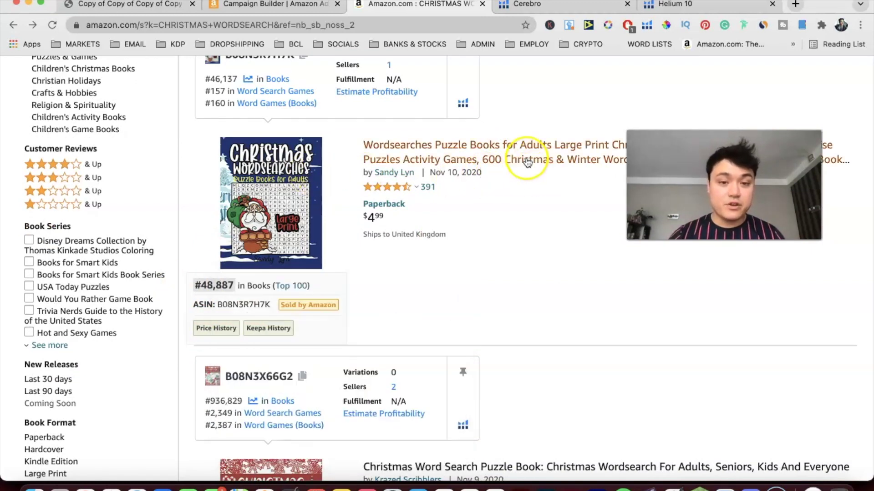
scroll(376, 245, "down", 10)
scroll(376, 246, "down", 15)
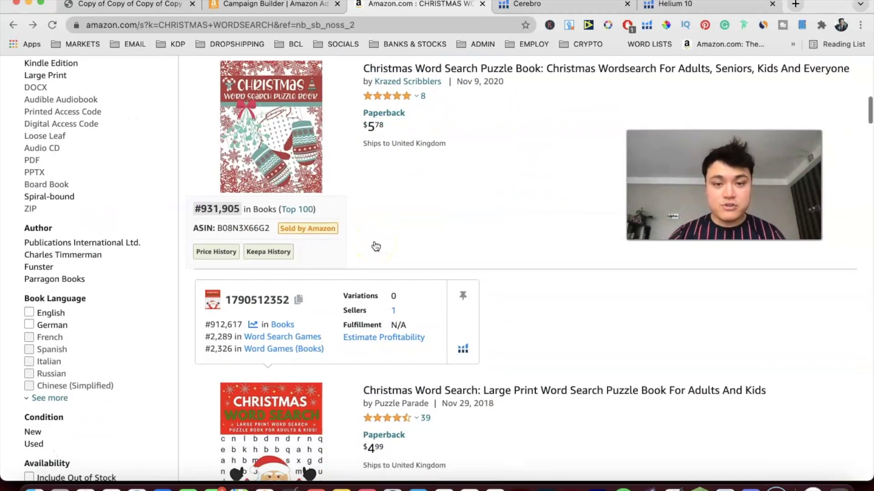
scroll(376, 246, "down", 20)
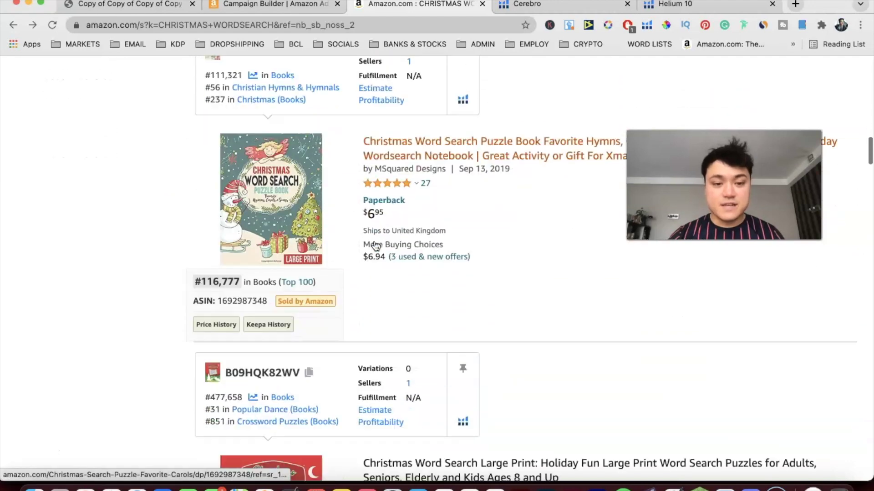
scroll(462, 241, "down", 20)
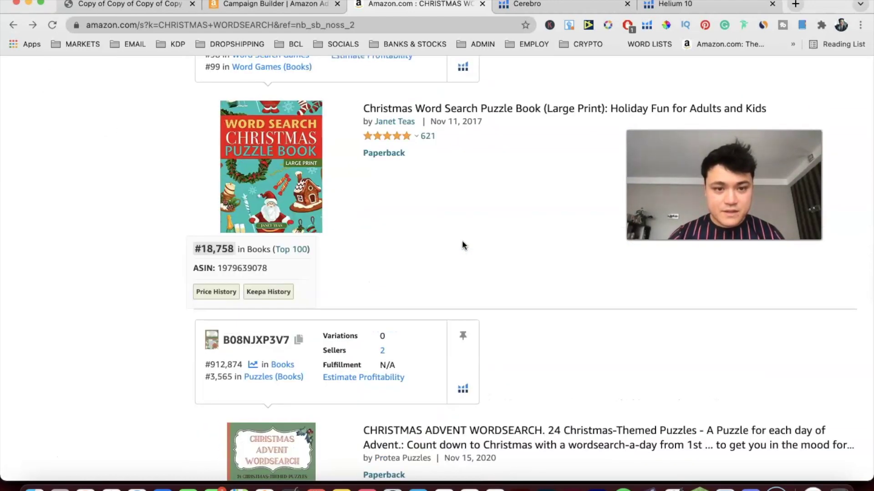
scroll(328, 182, "up", 1)
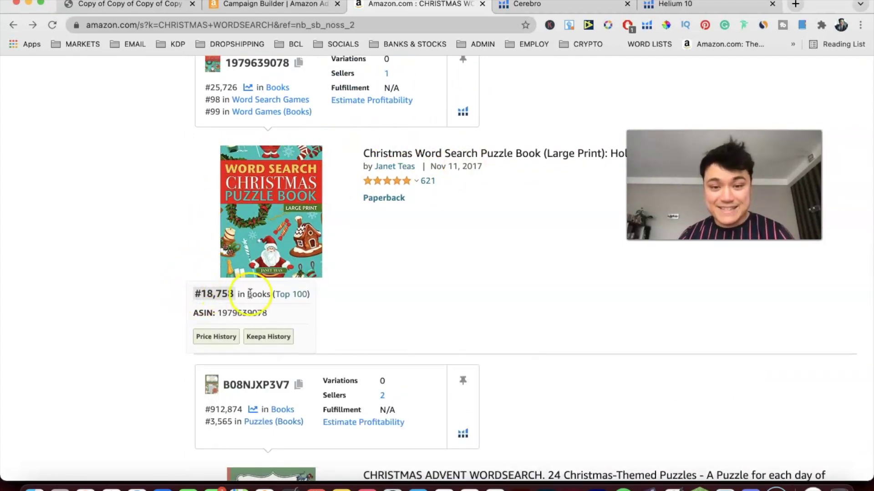
left_click_drag(483, 166, 429, 167)
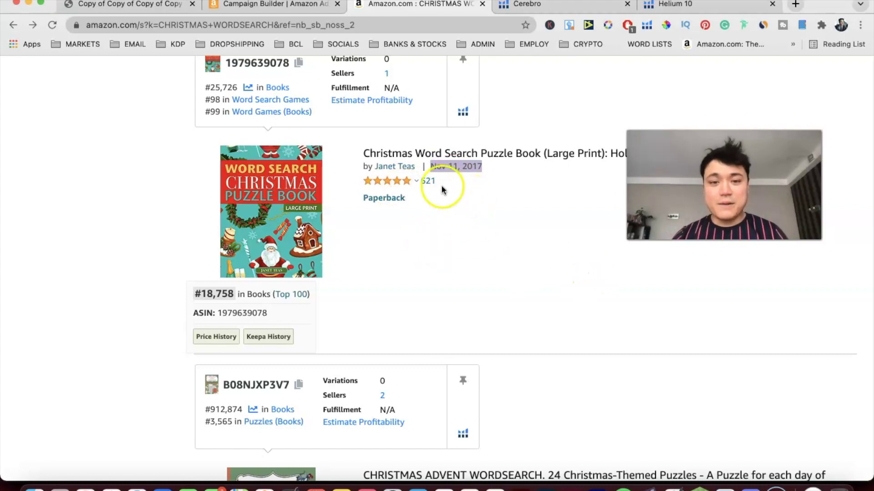
Open the "Christmas Word Search Puzzle Book (Large Print)" listing and run a Helium 10 Cerebro keyword lookup on the book
left_click(395, 157)
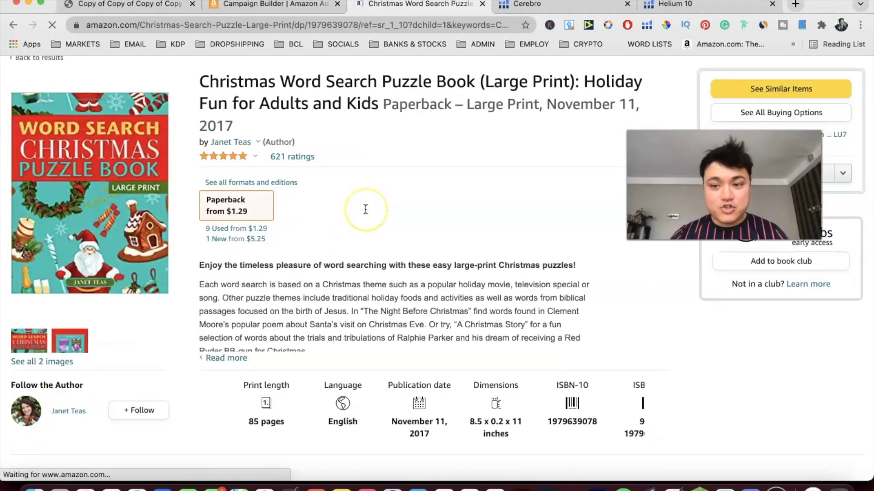
scroll(366, 209, "down", 8)
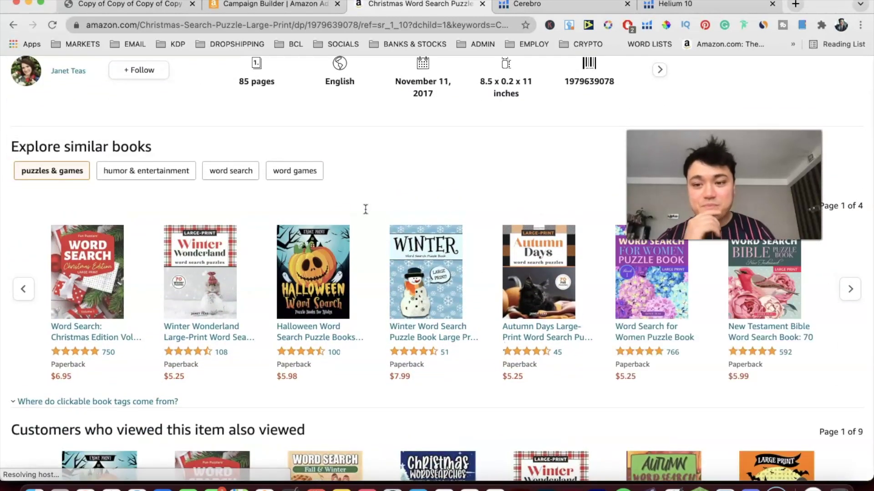
scroll(361, 207, "up", 3)
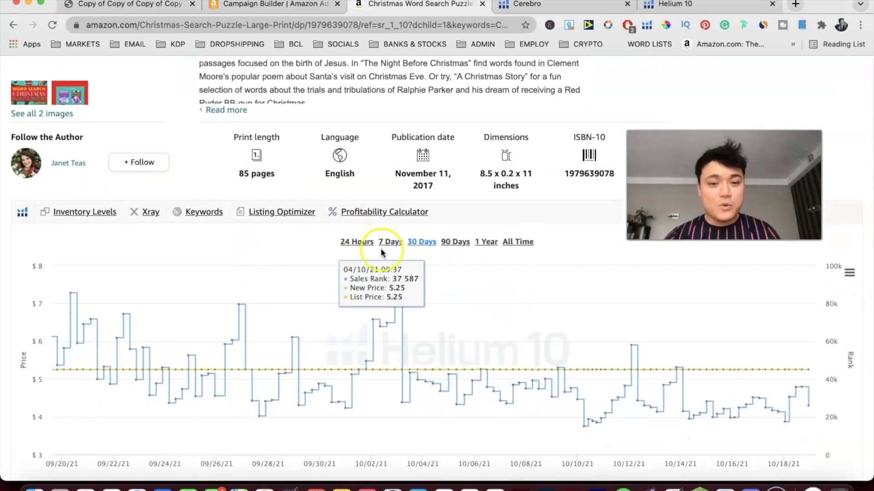
scroll(453, 250, "down", 2)
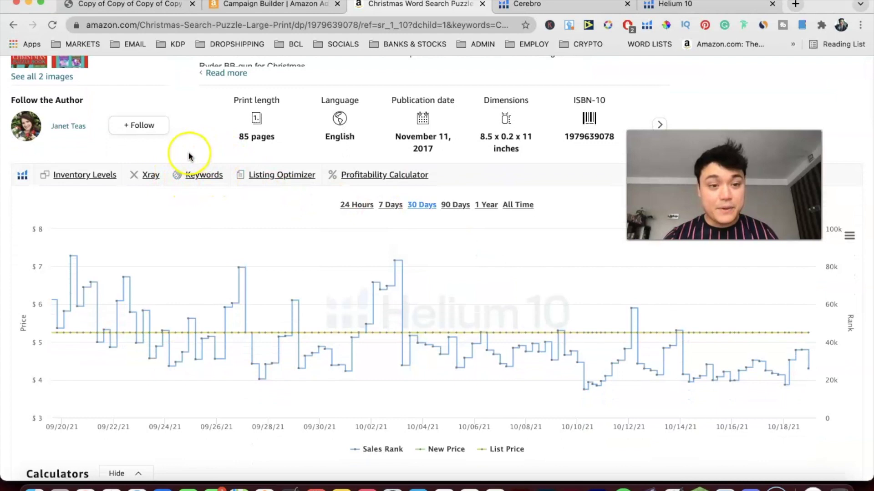
left_click(199, 179)
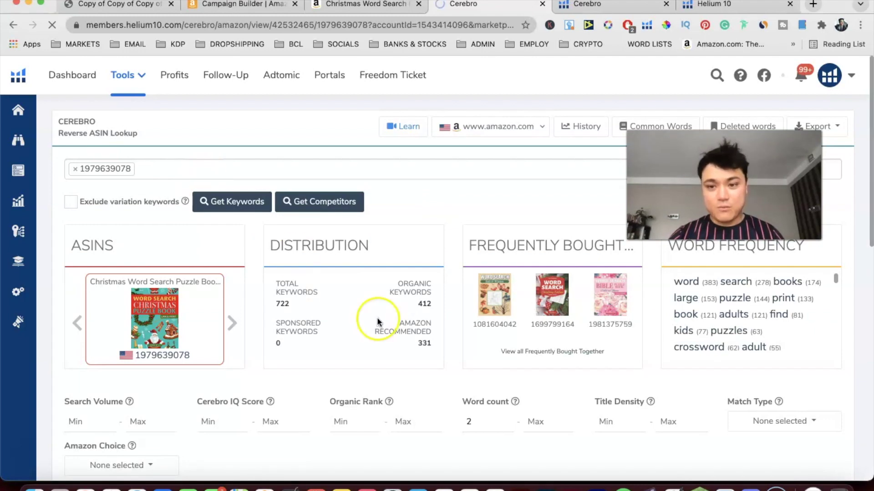
Look through the Cerebro keyword results for the book and sort them by search volume in descending order
scroll(377, 317, "down", 10)
scroll(376, 317, "down", 2)
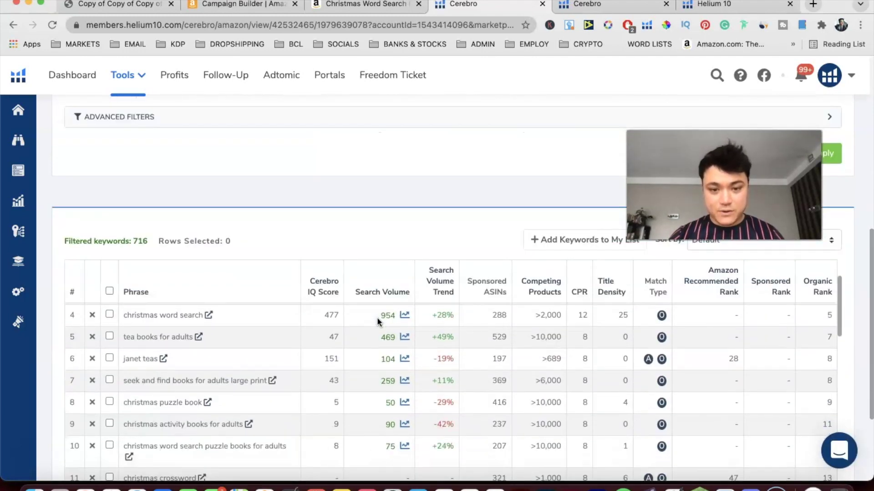
scroll(393, 220, "up", 2)
scroll(393, 220, "down", 3)
scroll(399, 212, "up", 2)
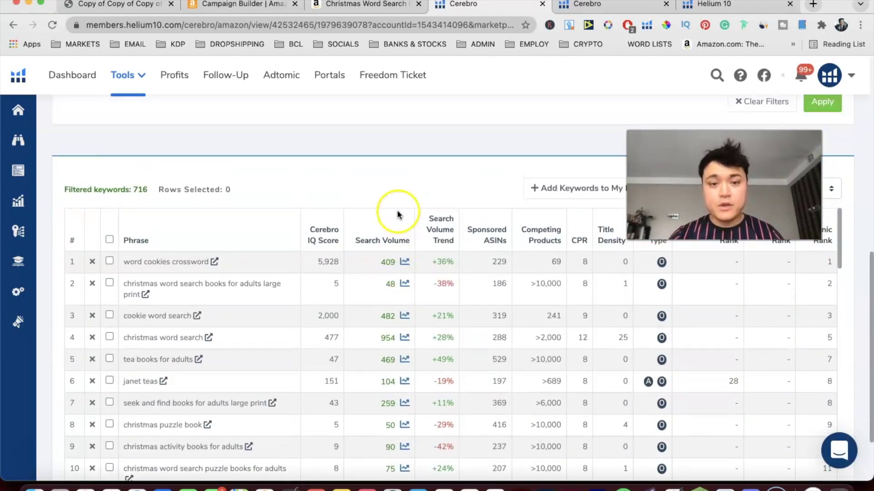
scroll(408, 169, "down", 1)
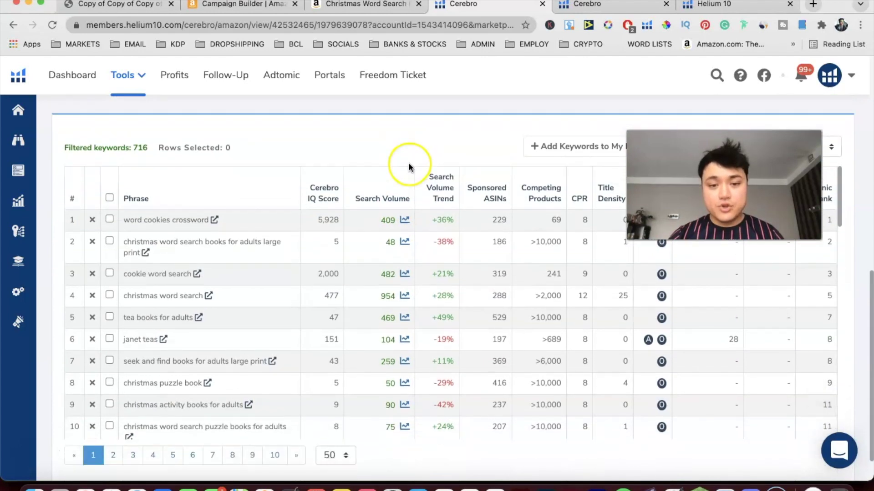
left_click(384, 199)
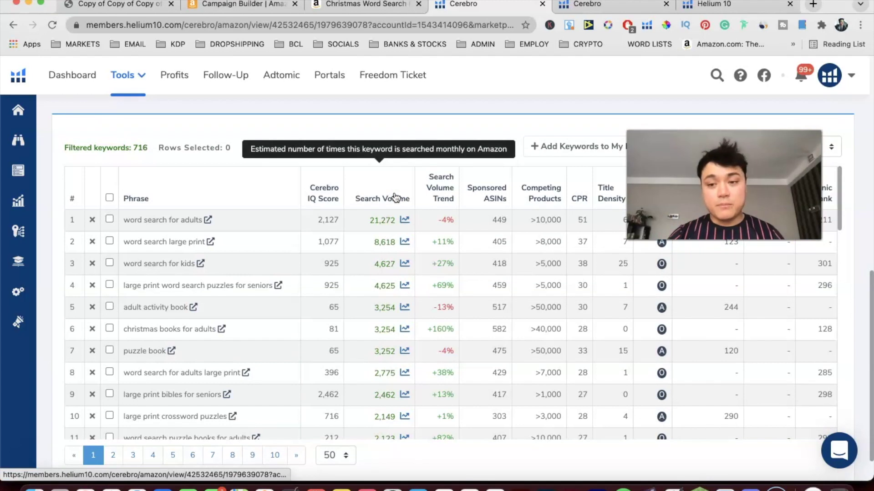
Export the sorted Cerebro keywords as an Excel file and open the downloaded workbook
scroll(352, 241, "up", 1)
scroll(352, 240, "up", 10)
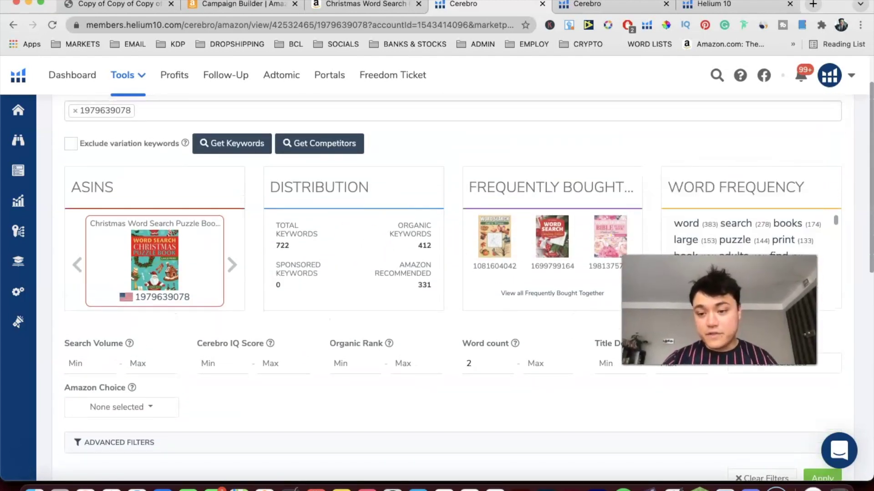
scroll(687, 313, "up", 5)
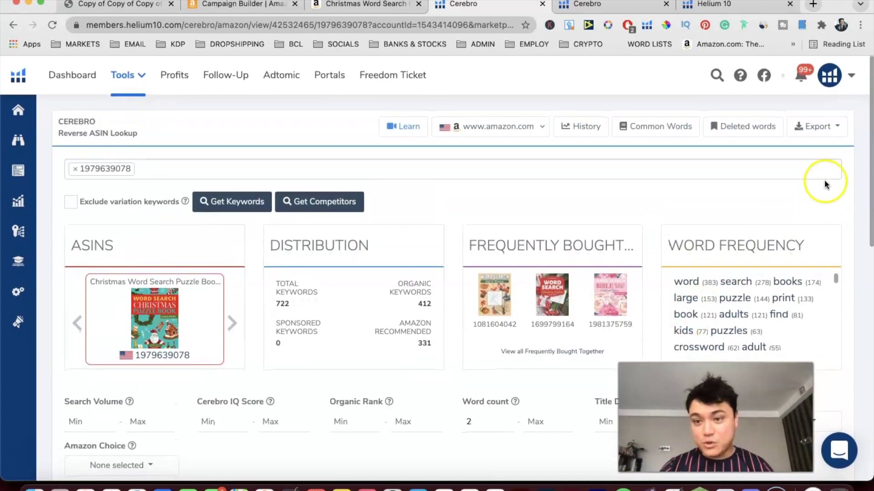
left_click(821, 135)
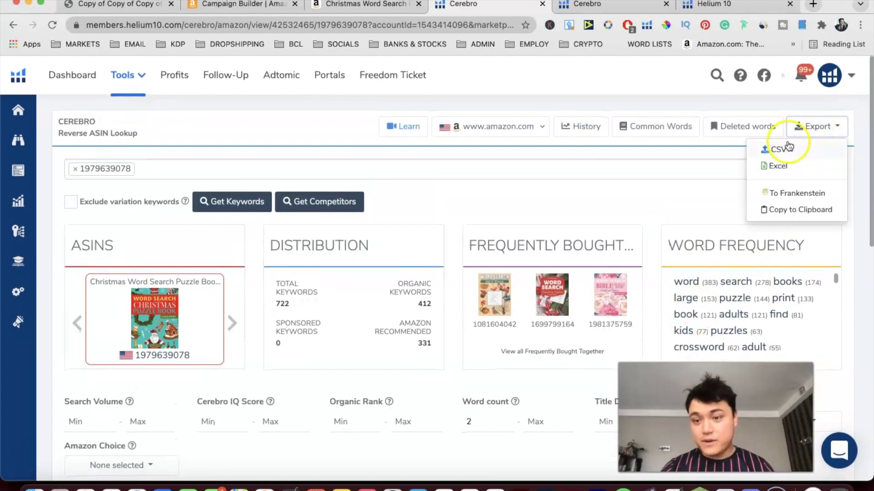
left_click(800, 170)
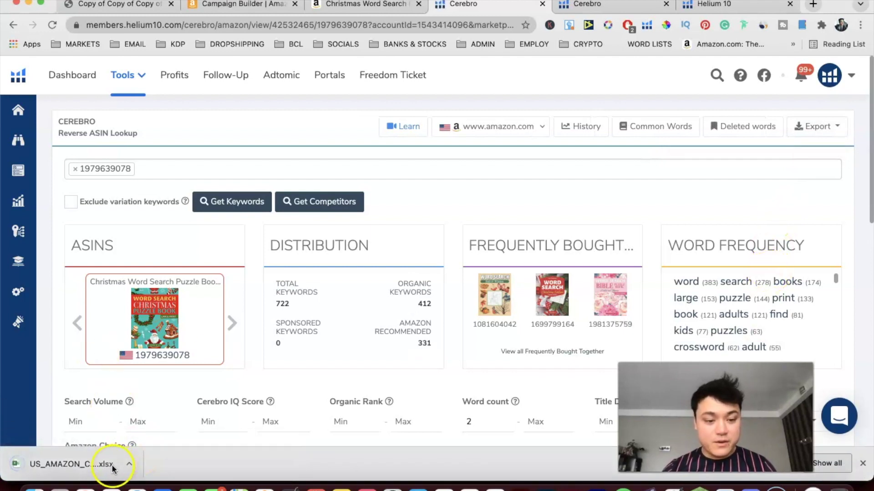
left_click(113, 464)
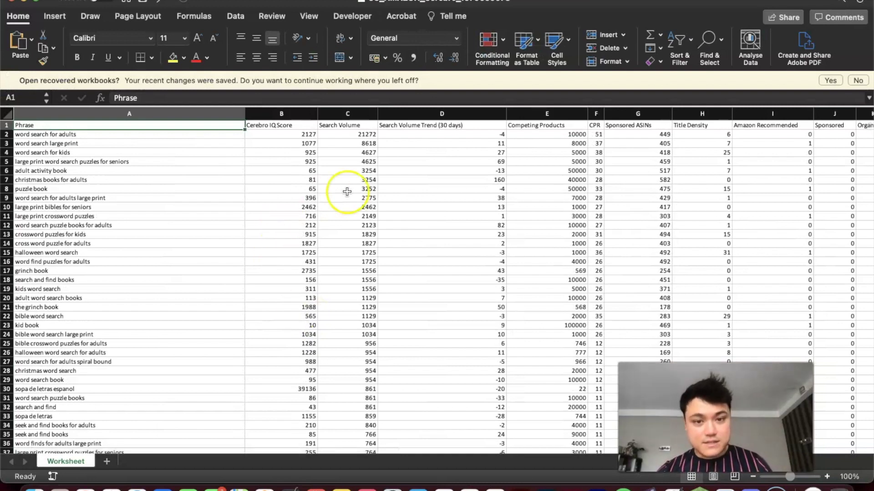
Copy the first 332 keyword phrases from the Phrase column, cells A2 to A333
left_click(323, 171)
left_click(226, 139)
left_click_drag(226, 138, 180, 331)
scroll(179, 332, "up", 20)
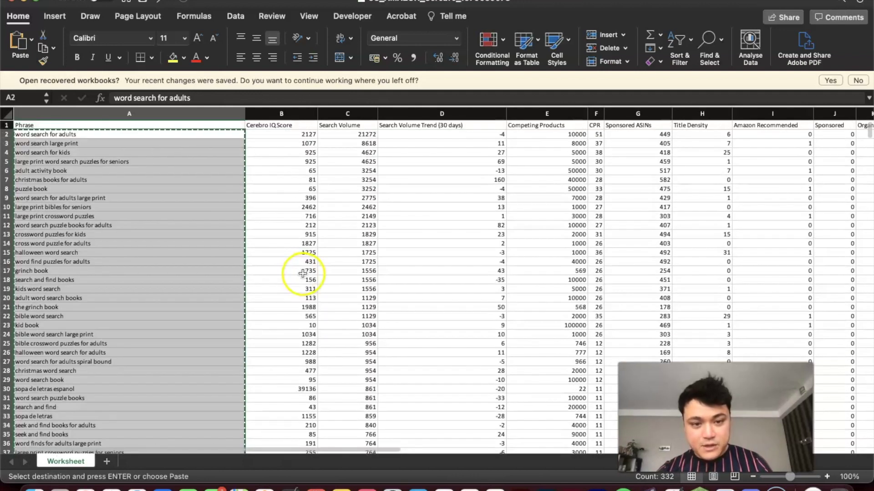
Switch to the Amazon campaign builder and add the copied phrases as Broad, Phrase and Exact keywords with a $0.10 custom bid
key("super+Tab")
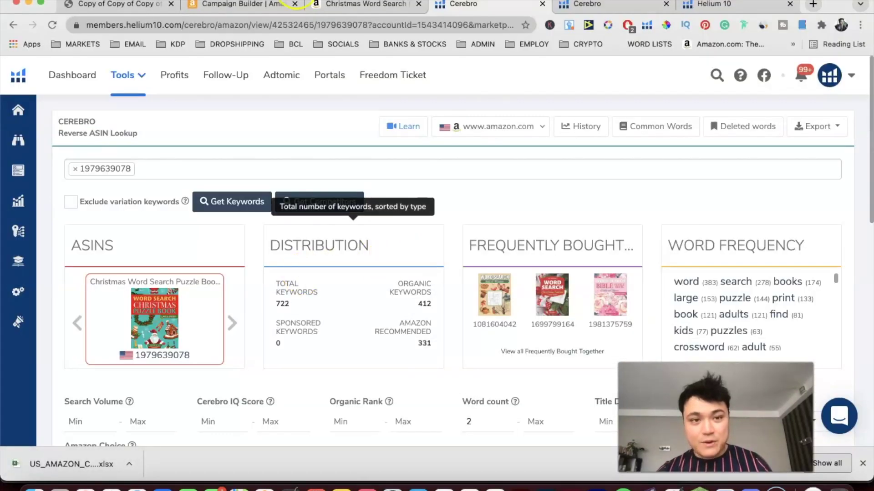
left_click(254, 4)
left_click(285, 259)
key("super+v")
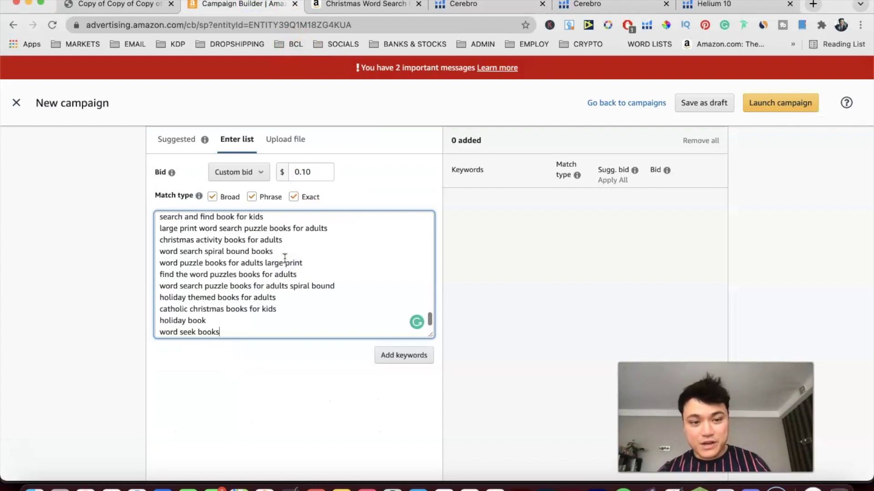
left_click(408, 357)
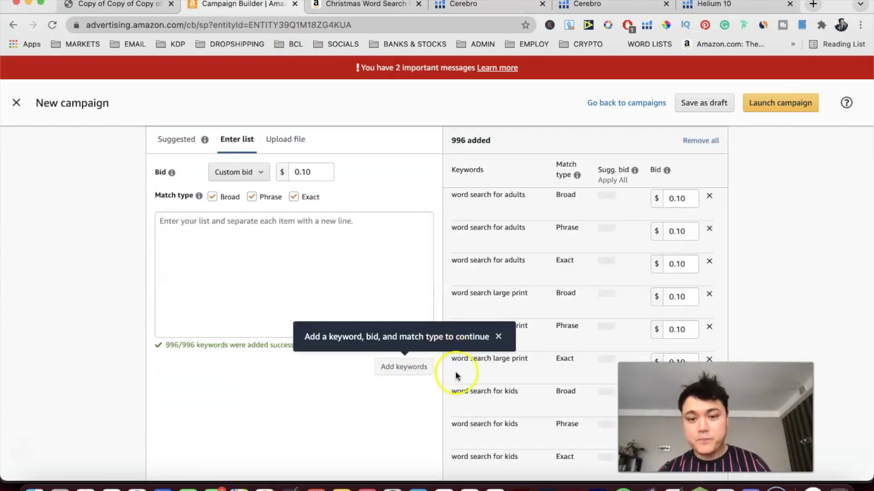
scroll(434, 226, "down", 1)
scroll(435, 231, "down", 3)
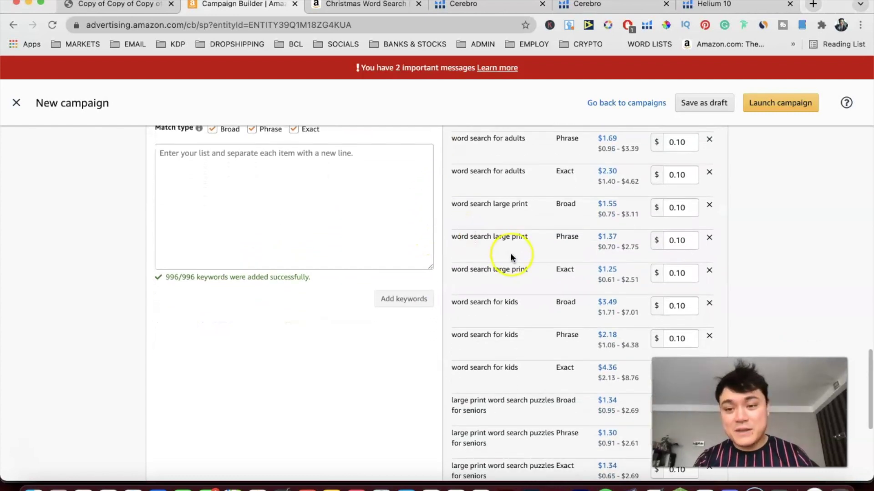
scroll(440, 335, "down", 10)
scroll(440, 334, "down", 3)
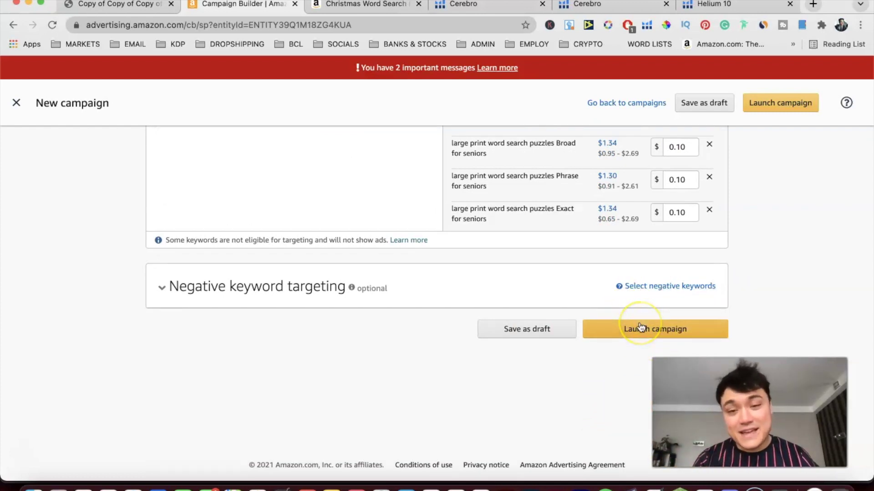
scroll(739, 282, "up", 12)
scroll(739, 282, "up", 1)
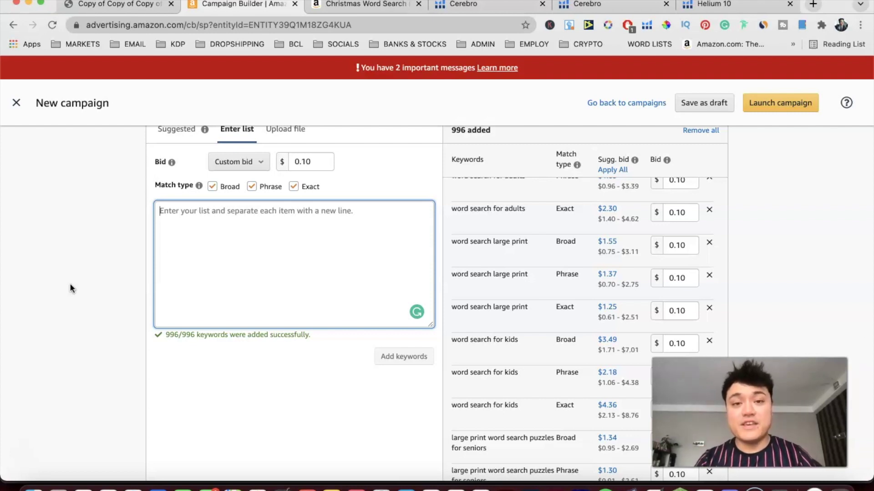
Switch back to the exported Excel workbook and copy the next 333 keyword phrases, starting with "word find" in A334
left_click(456, 488)
scroll(333, 388, "up", 5)
scroll(332, 388, "up", 4)
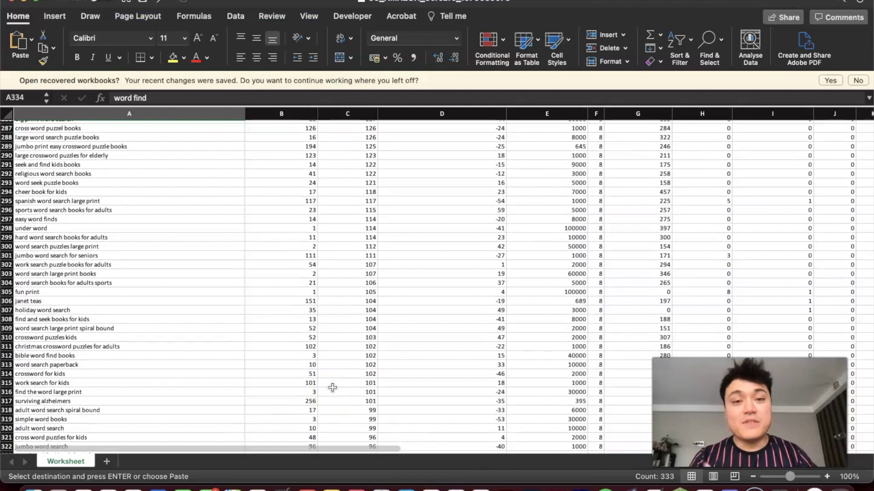
scroll(251, 339, "up", 9)
scroll(252, 339, "up", 20)
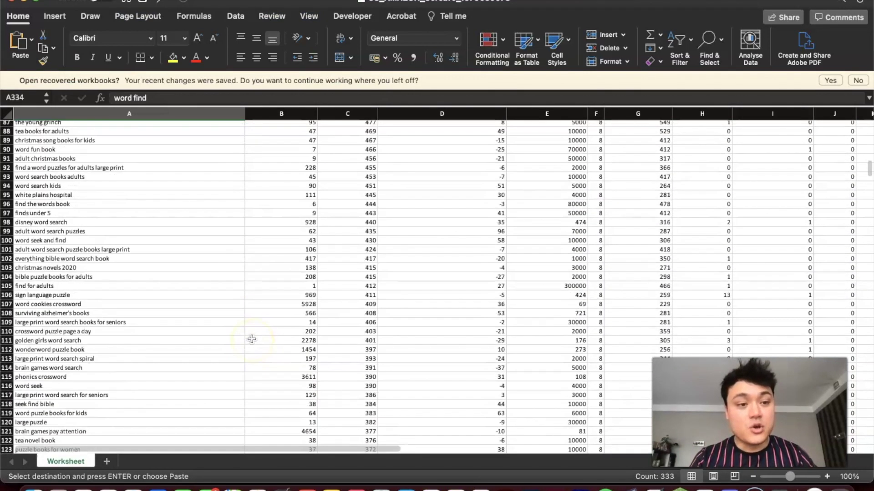
left_click_drag(156, 136, 141, 397)
scroll(309, 344, "down", 10)
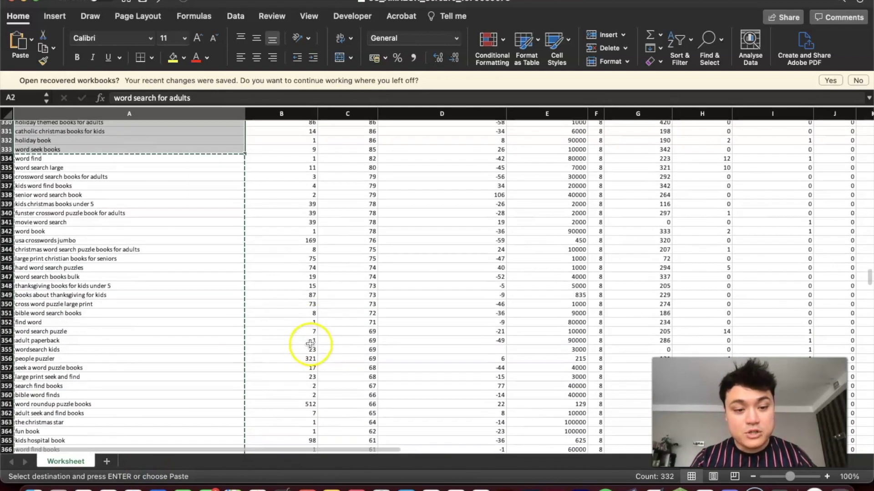
key("super+v")
left_click_drag(154, 140, 155, 162)
left_click_drag(111, 145, 121, 304)
scroll(349, 249, "up", 20)
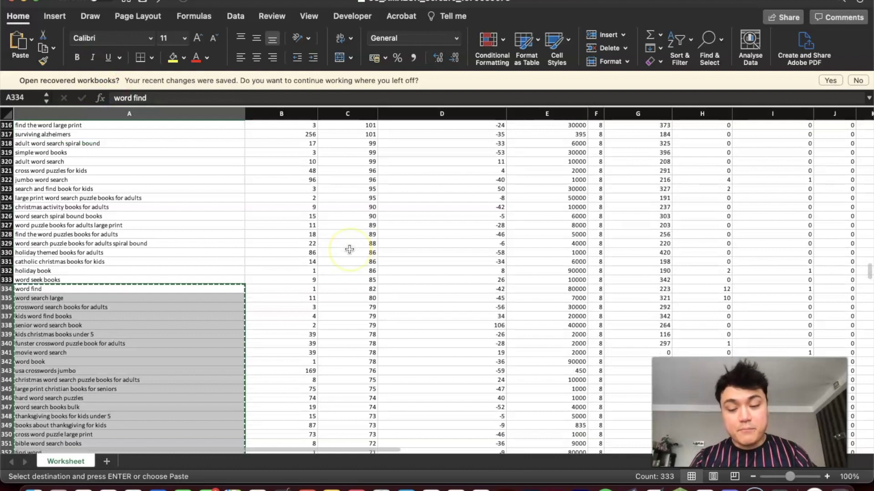
In the campaign builder, remove all added keywords and add the second batch of copied phrases in all three match types at $0.10
key("super+Tab")
left_click(202, 256)
key("super+v")
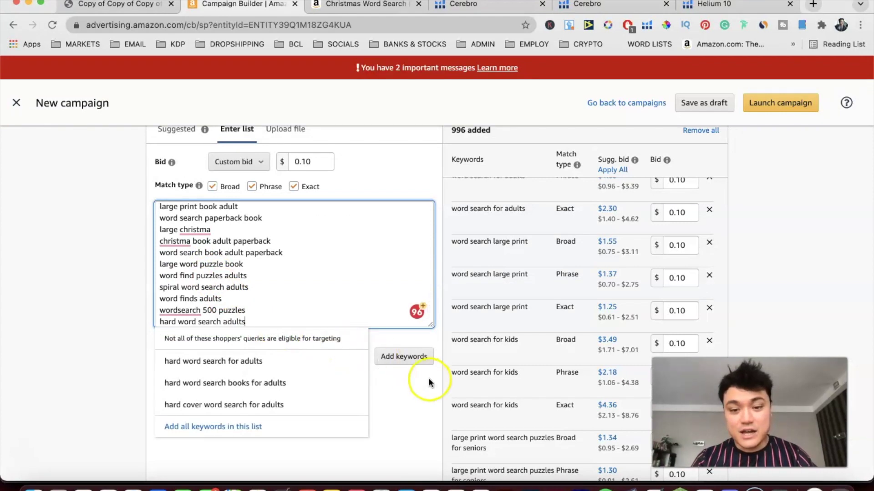
left_click(711, 131)
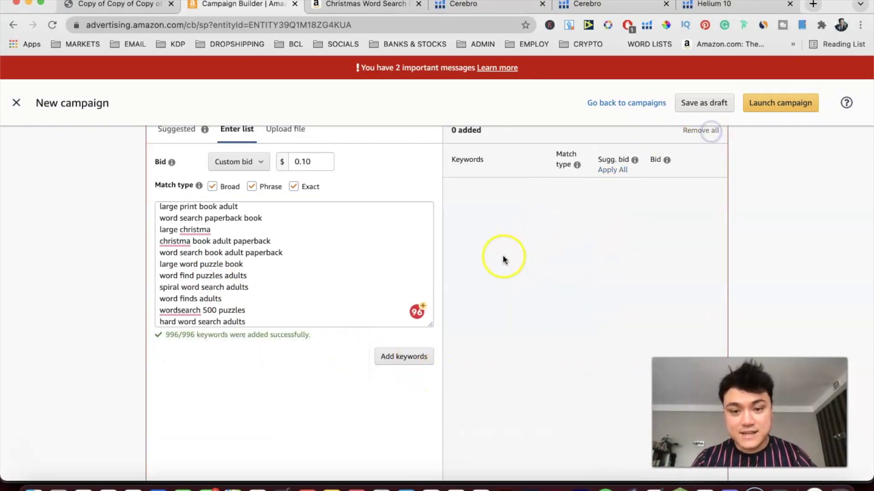
left_click(423, 356)
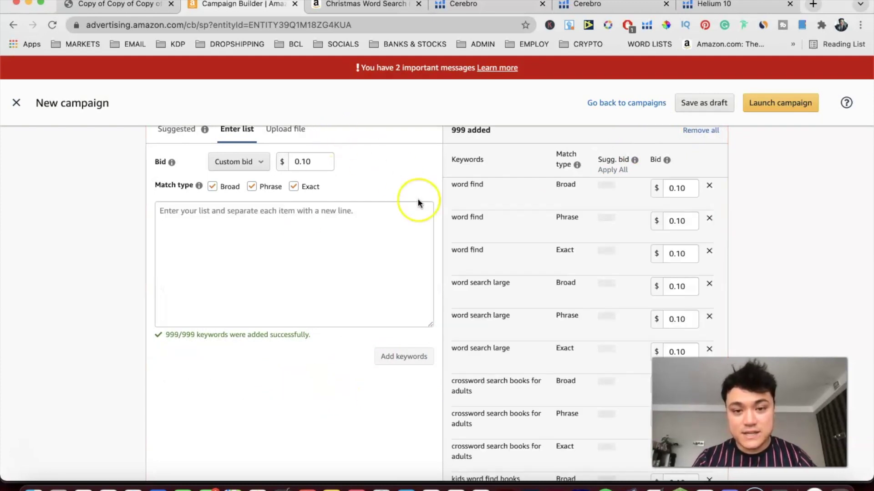
Examine the added keywords and compare their suggested bids with the custom bid set for the list
scroll(416, 201, "down", 5)
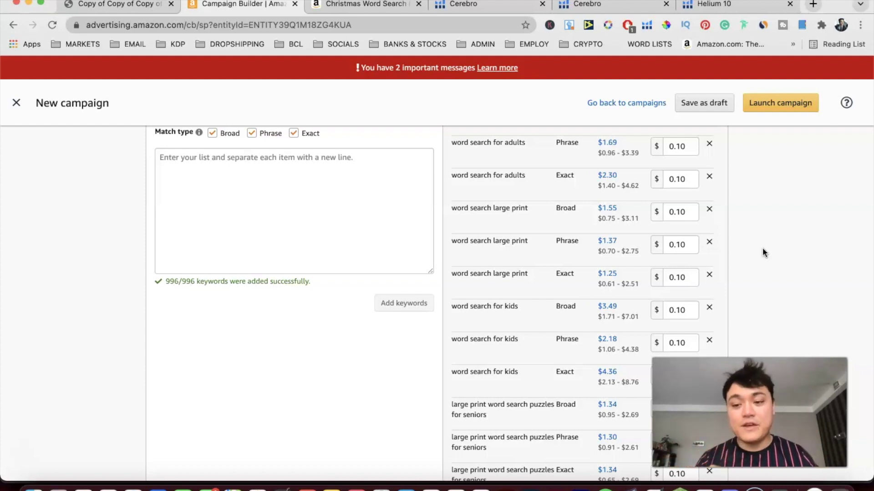
scroll(776, 200, "up", 3)
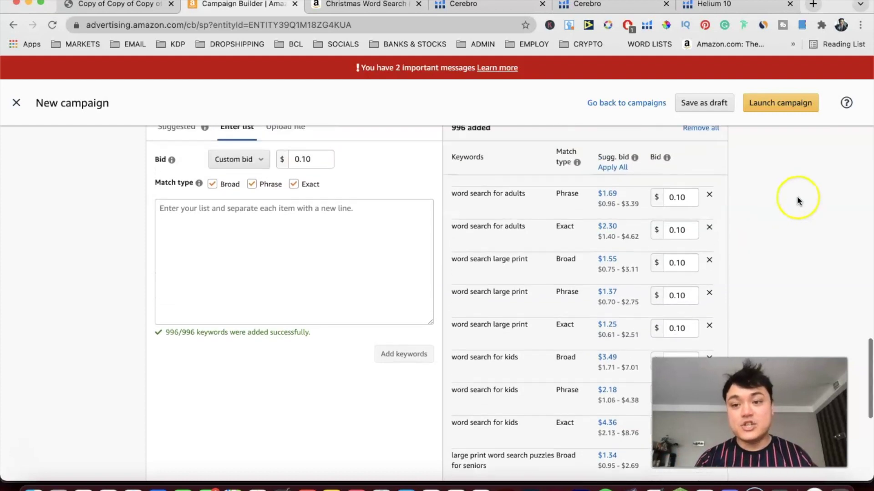
left_click(327, 162)
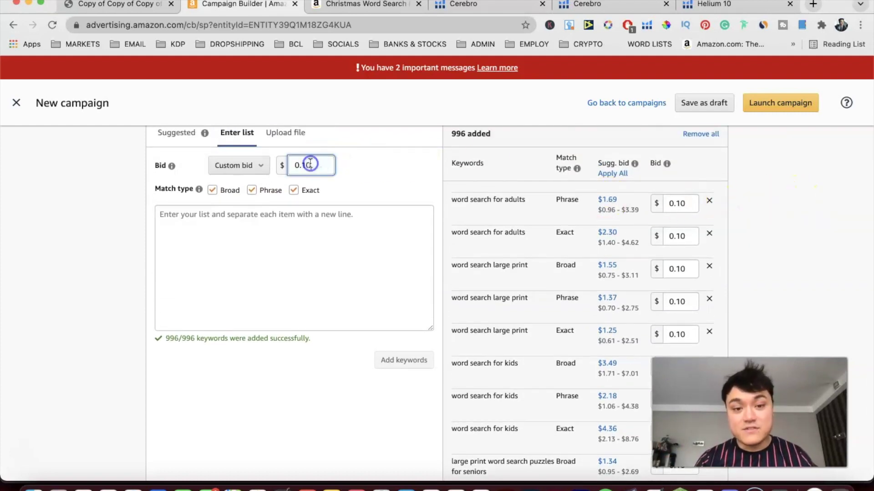
scroll(522, 258, "down", 1)
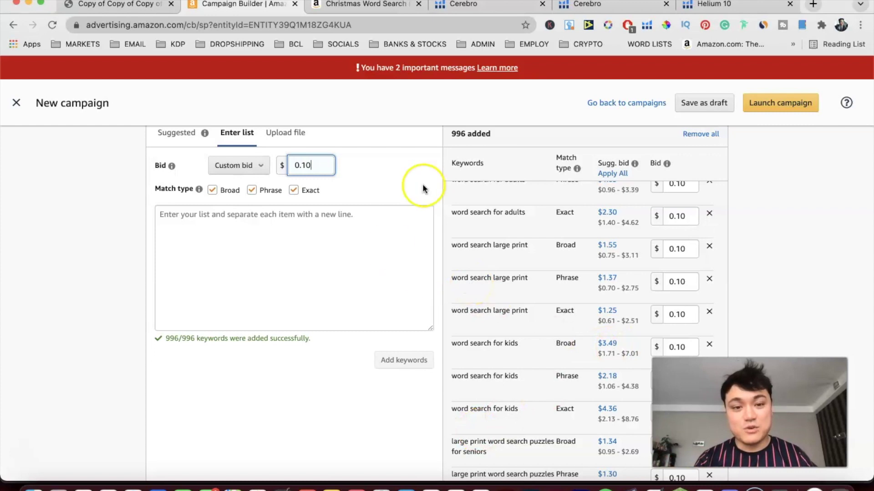
scroll(427, 179, "up", 1)
left_click(308, 209)
left_click(374, 227)
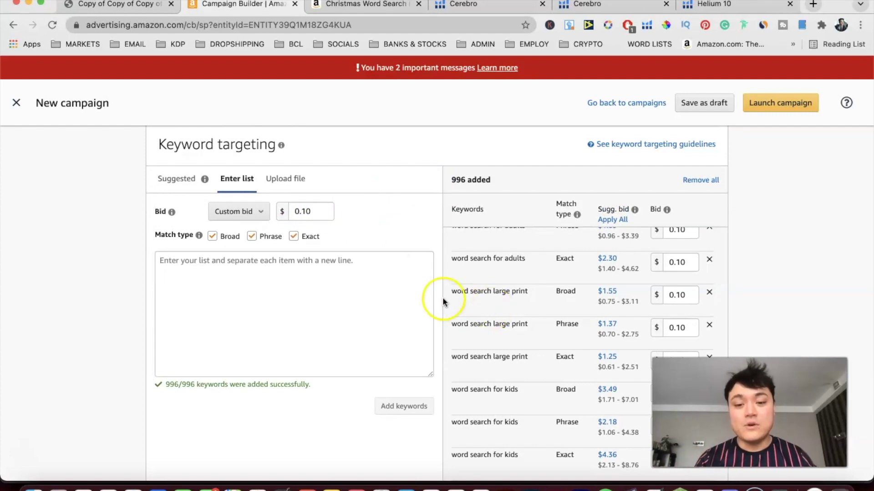
scroll(435, 292, "down", 3)
scroll(435, 292, "up", 2)
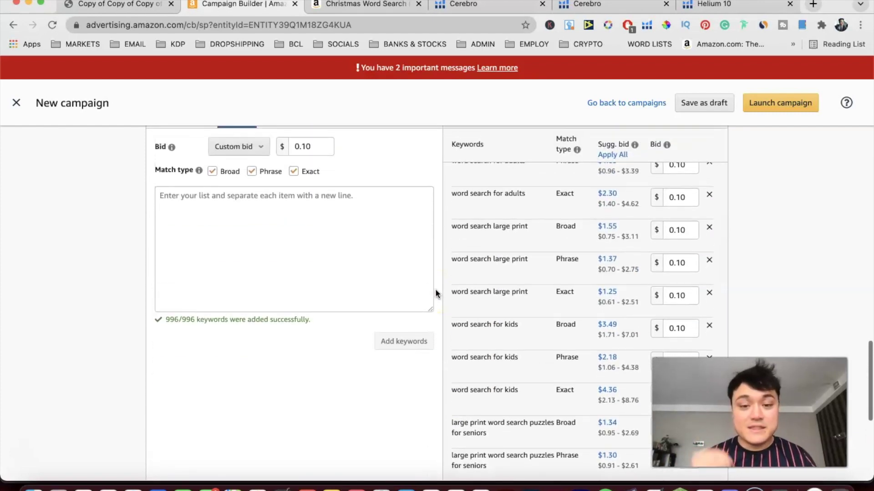